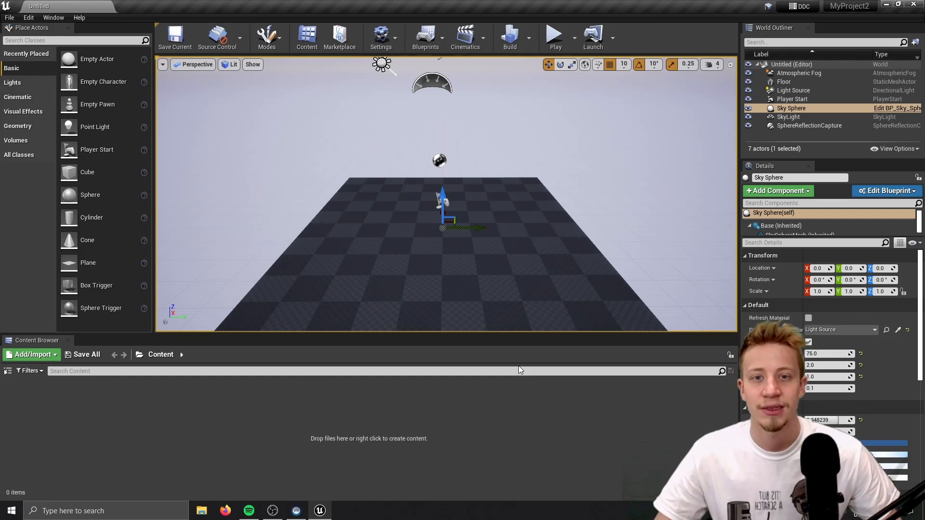
Open the plugin manager and filter the plugin list by "ocul".
click(54, 18)
mouse_move(25, 18)
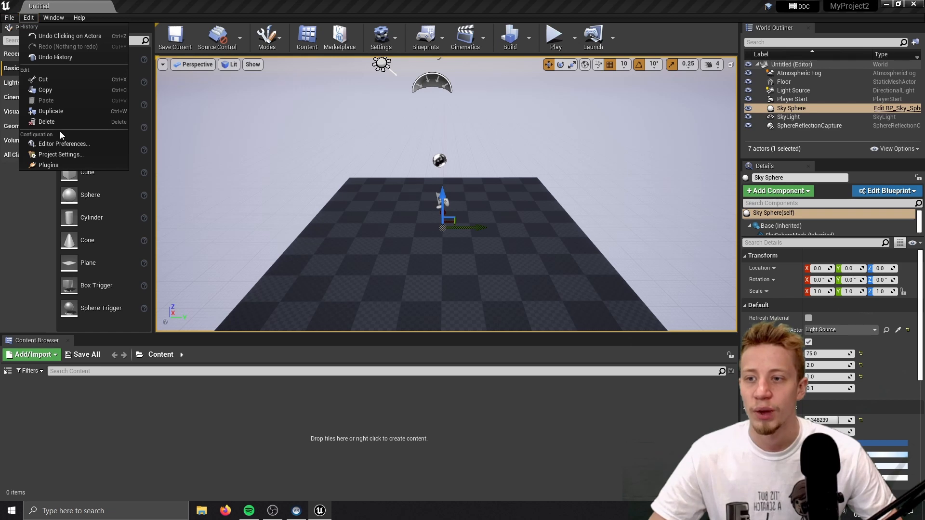
click(61, 165)
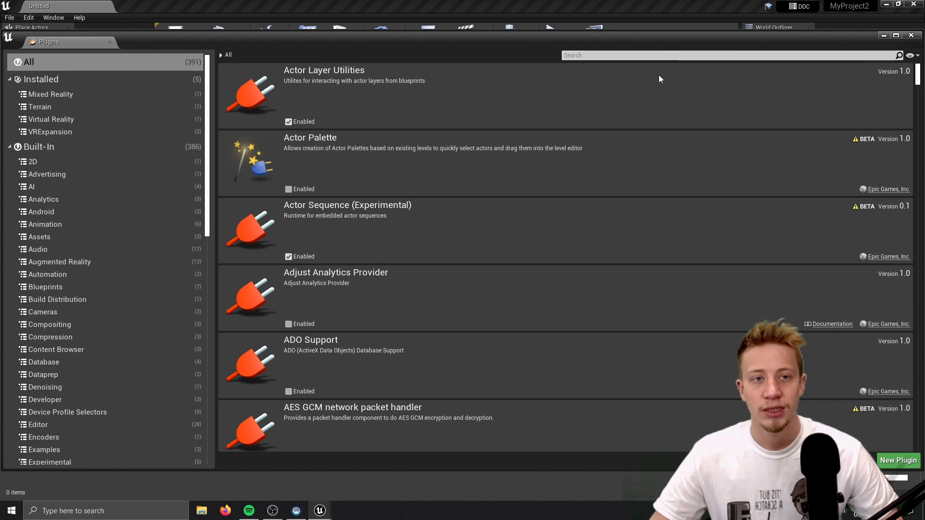
drag(665, 48, 672, 70)
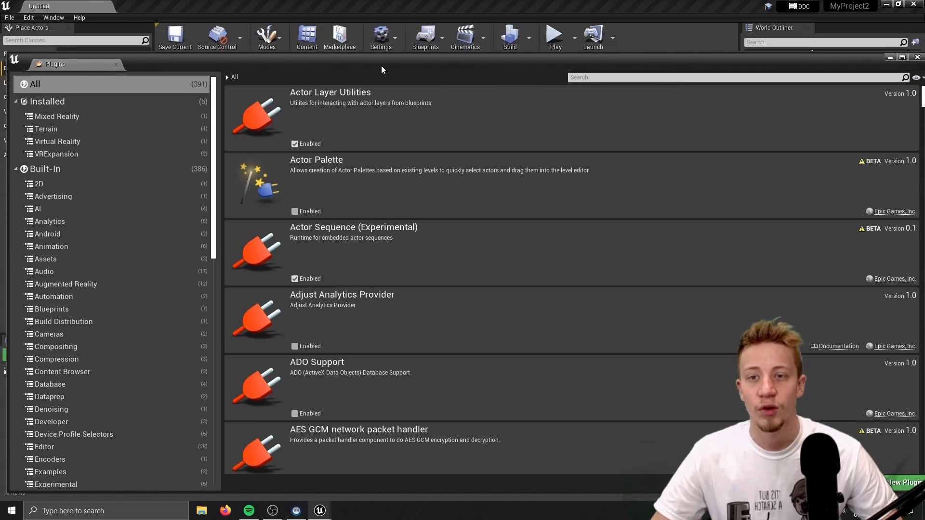
drag(380, 66, 372, 43)
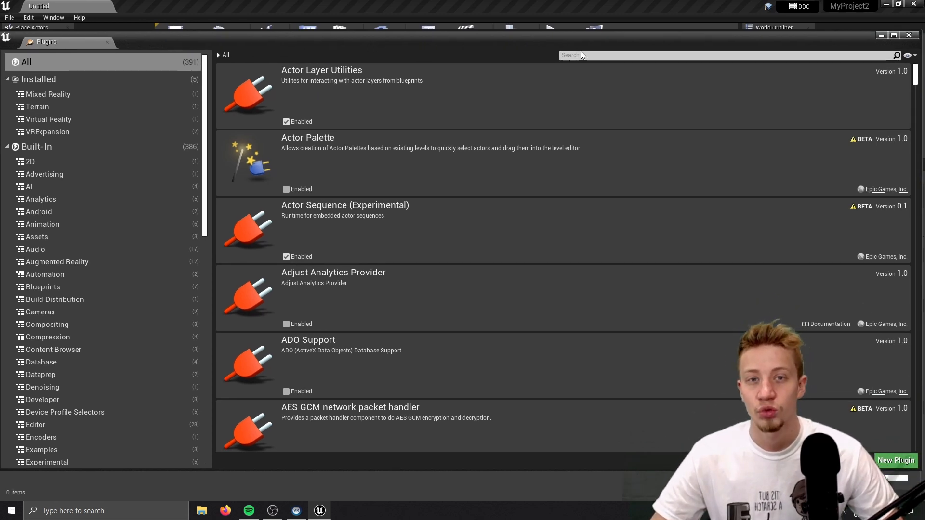
drag(618, 49, 611, 48)
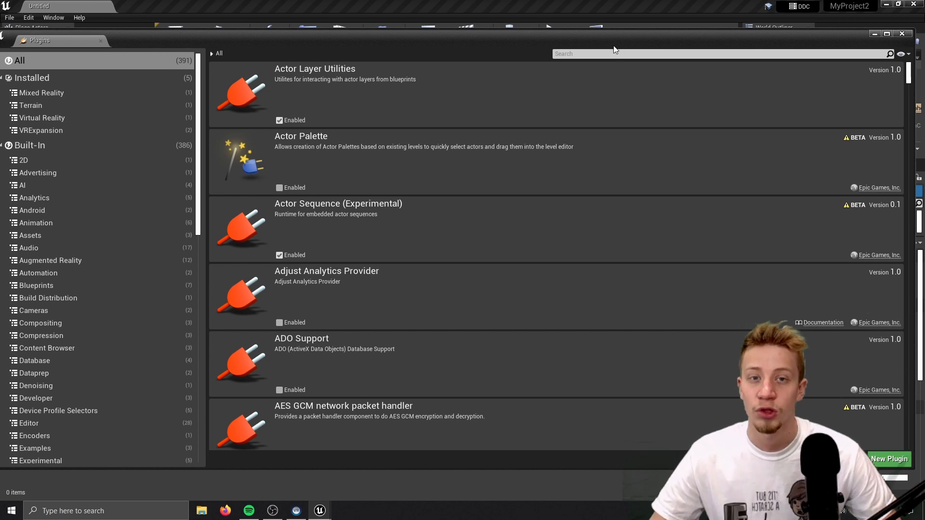
click(610, 52)
text(ocu)
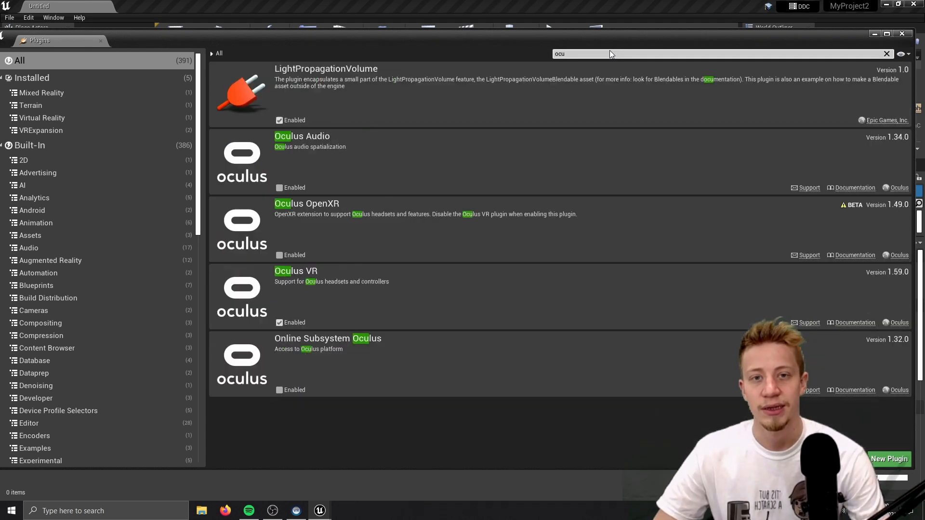
text(l)
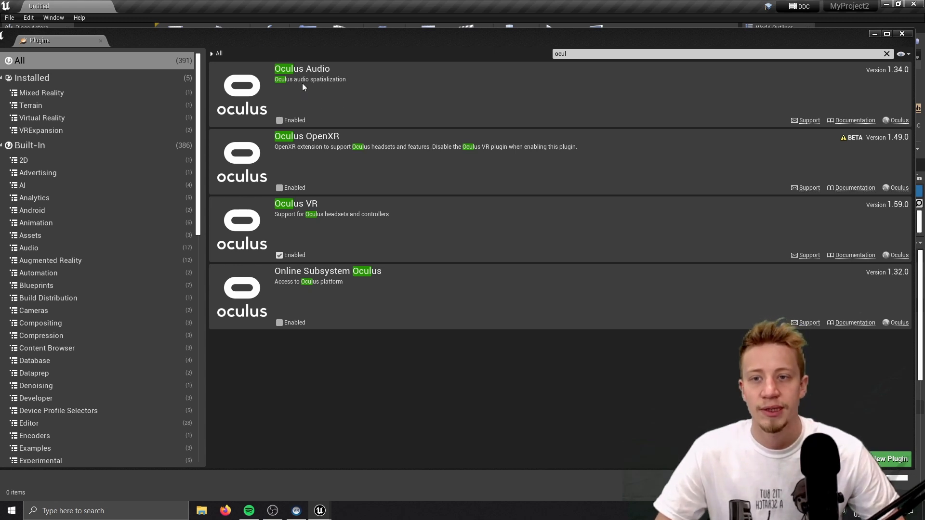
Enable the Oculus OpenXR plugin, accepting its beta status, and the Oculus Audio plugin, then close the plugin manager.
click(279, 187)
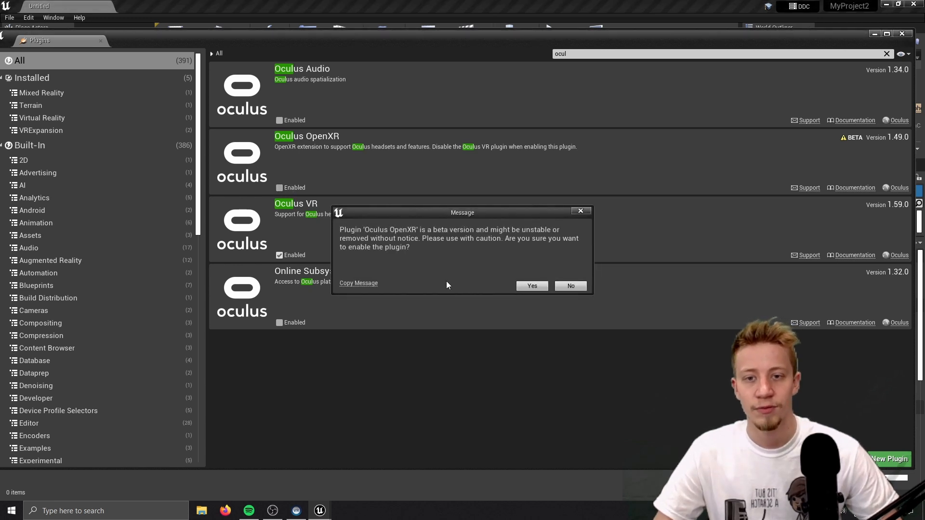
click(542, 285)
click(280, 121)
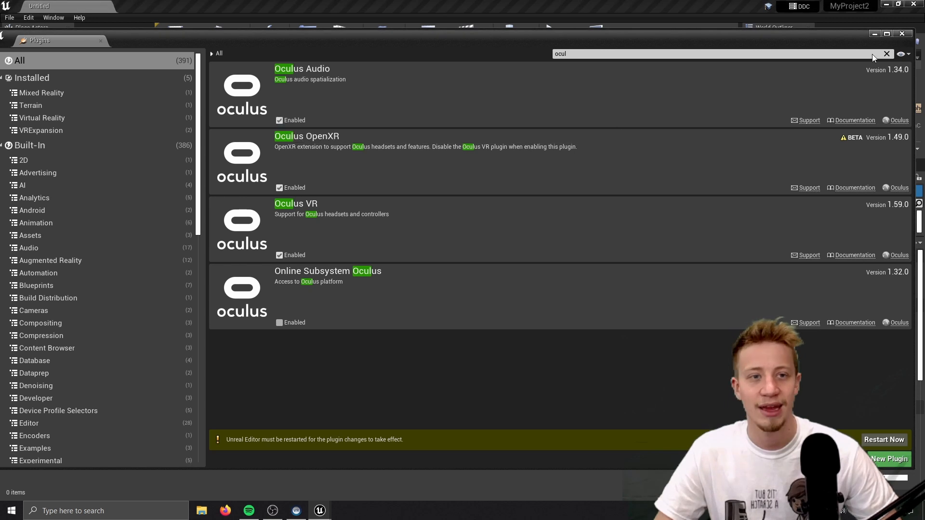
click(901, 33)
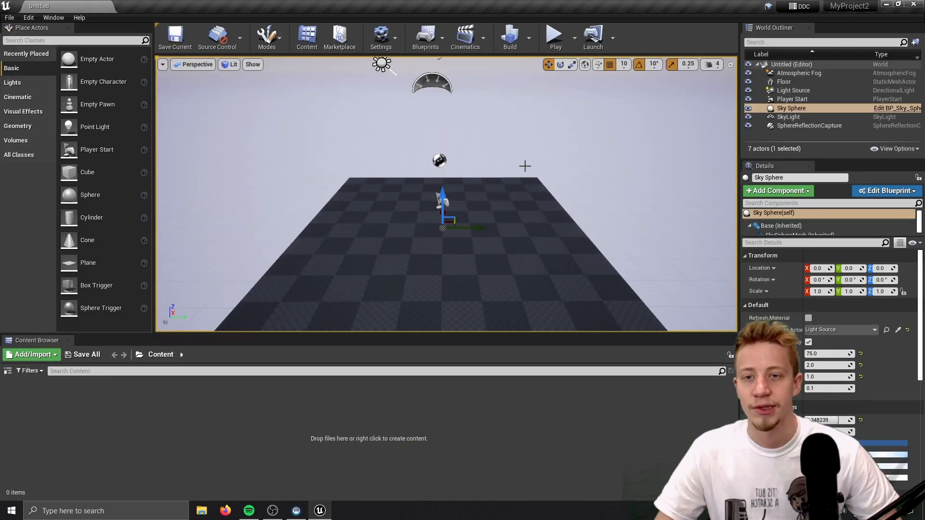
Open the World Settings, expand the selected game mode and examine the available GameMode Override choices.
right_drag(450, 160, 461, 160)
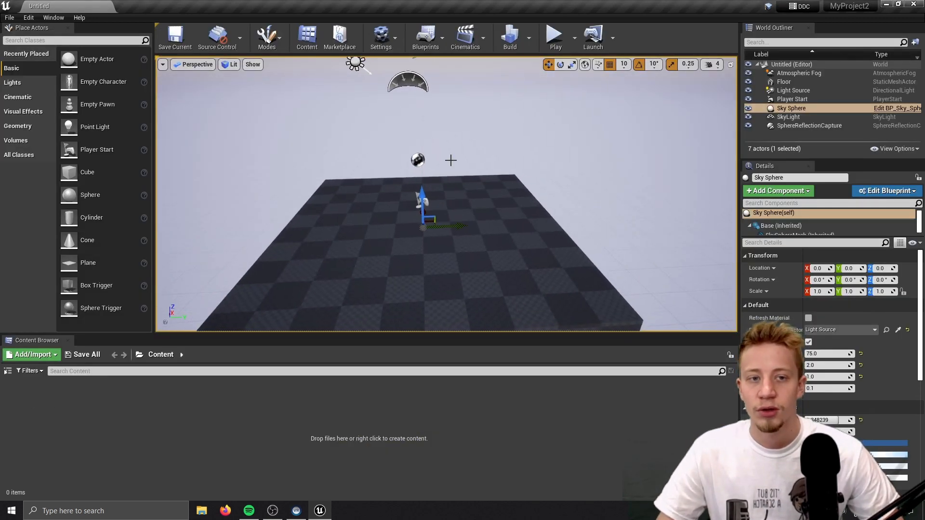
click(53, 18)
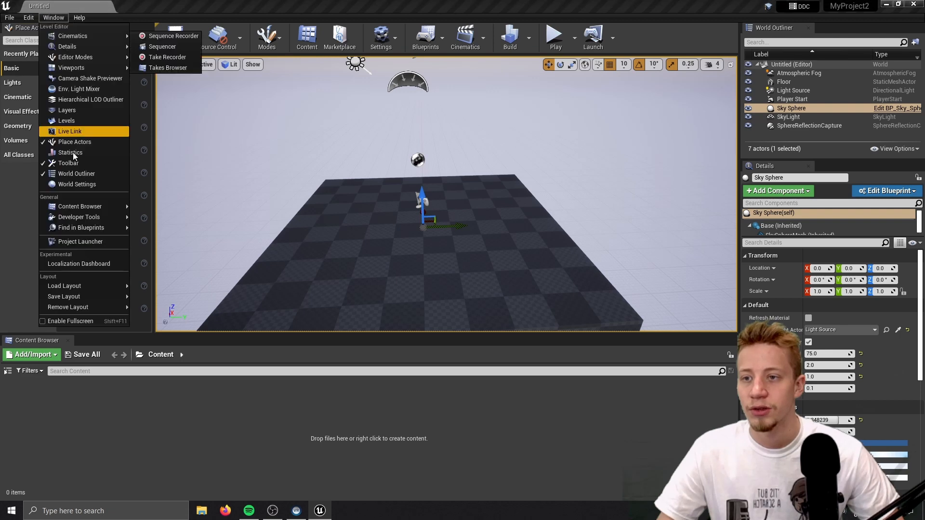
click(72, 182)
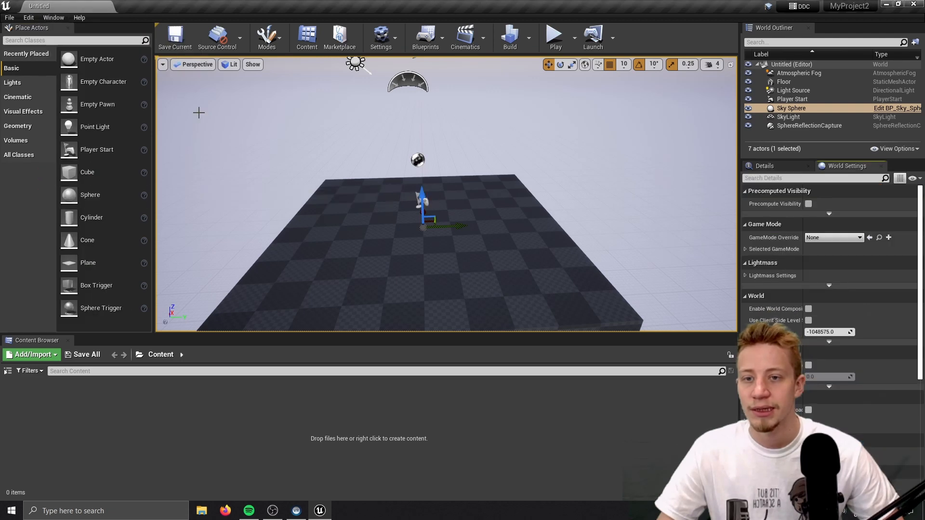
click(744, 249)
click(842, 237)
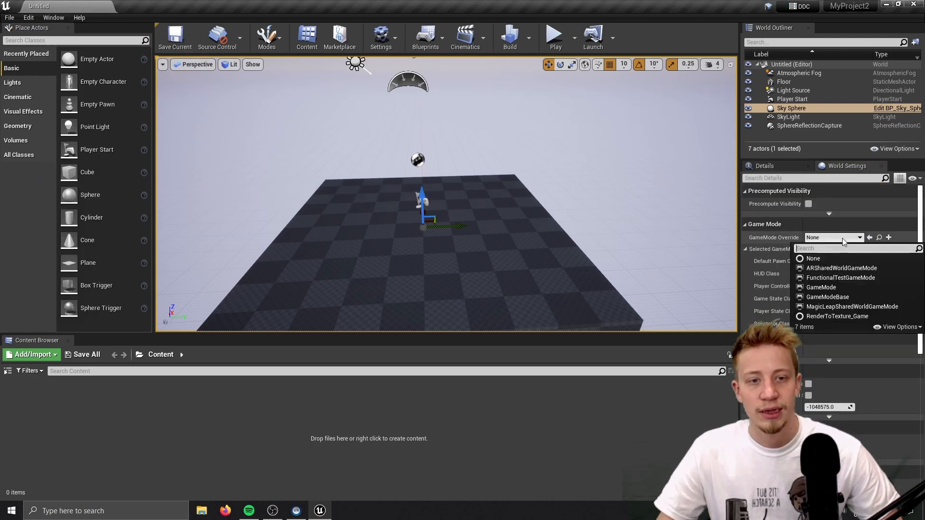
click(777, 268)
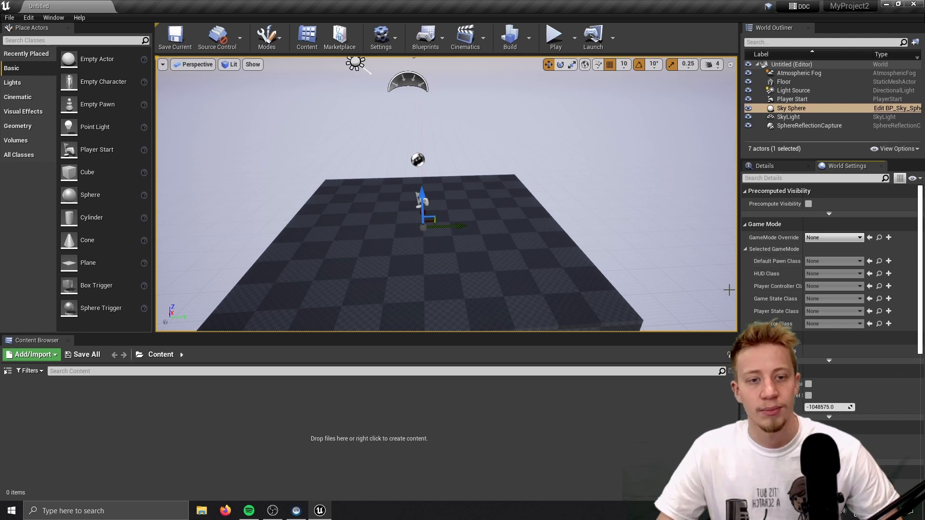
right_drag(347, 129, 339, 124)
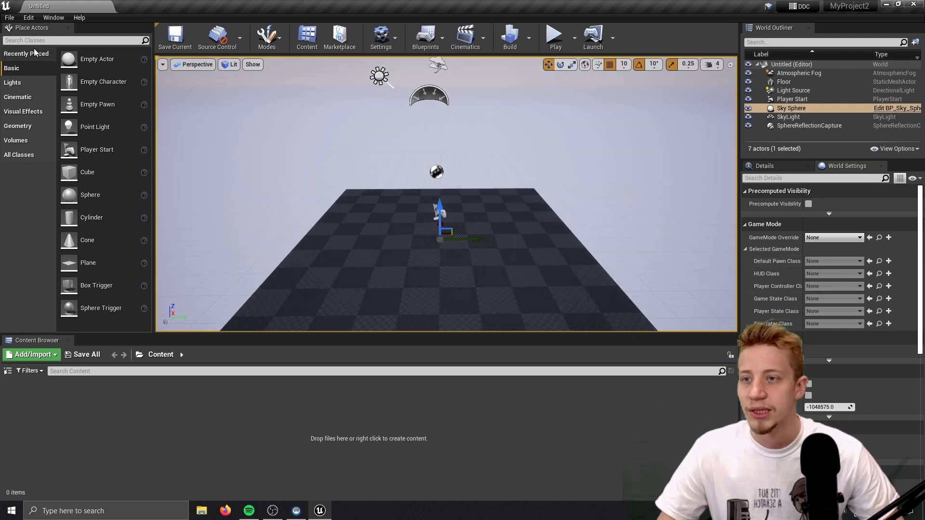
Open the Project Settings and review Maps & Modes and Packaging, including the Build Configuration options.
click(28, 17)
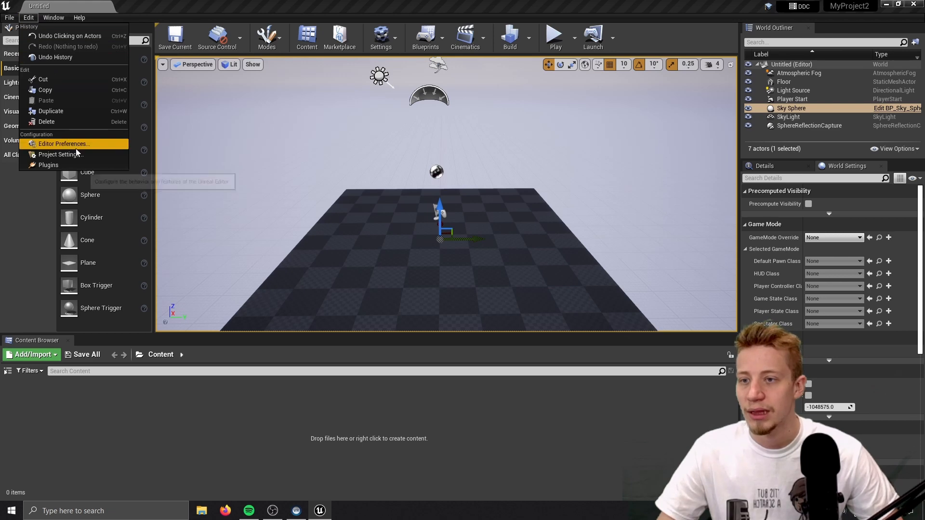
click(61, 154)
scroll(374, 153, up, 5)
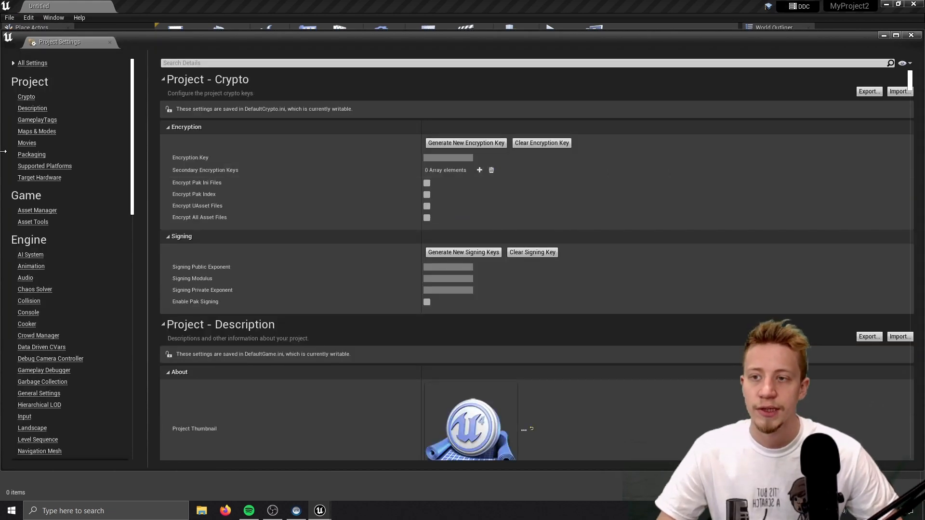
click(45, 132)
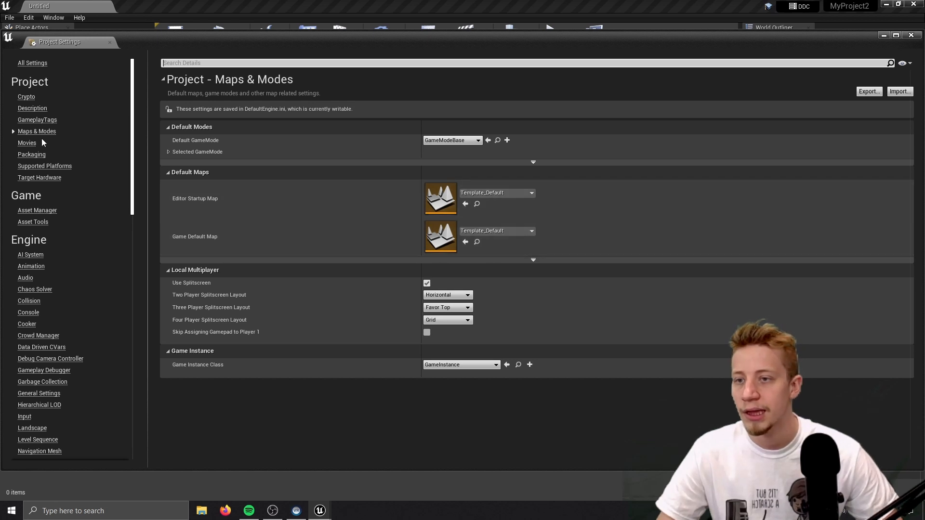
click(36, 158)
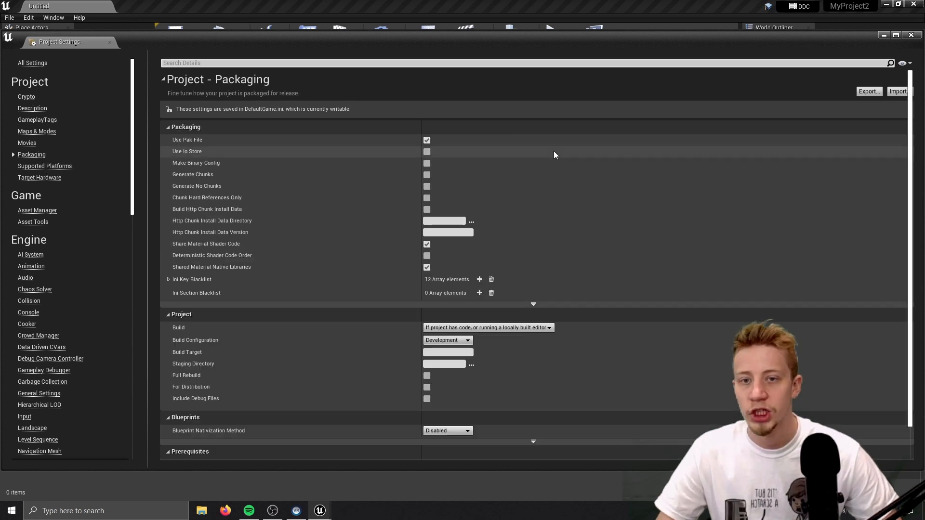
scroll(214, 304, down, 1)
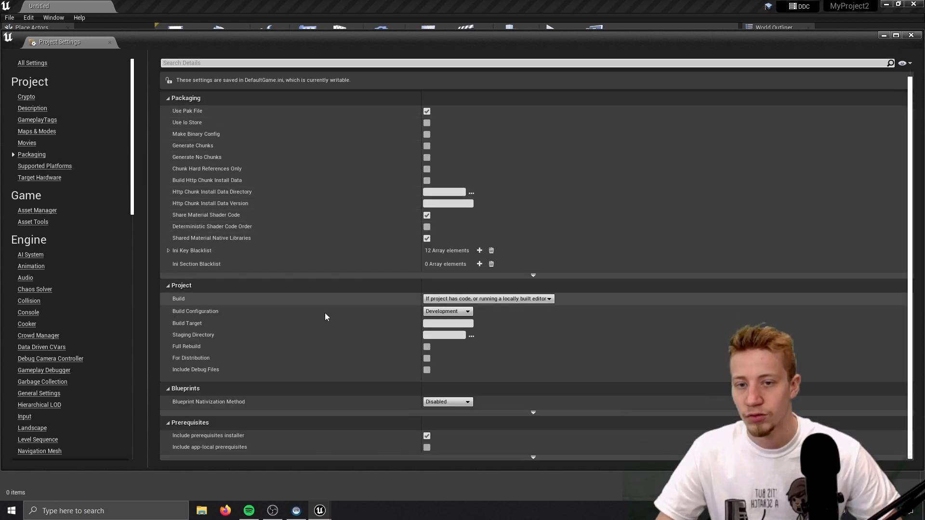
click(460, 311)
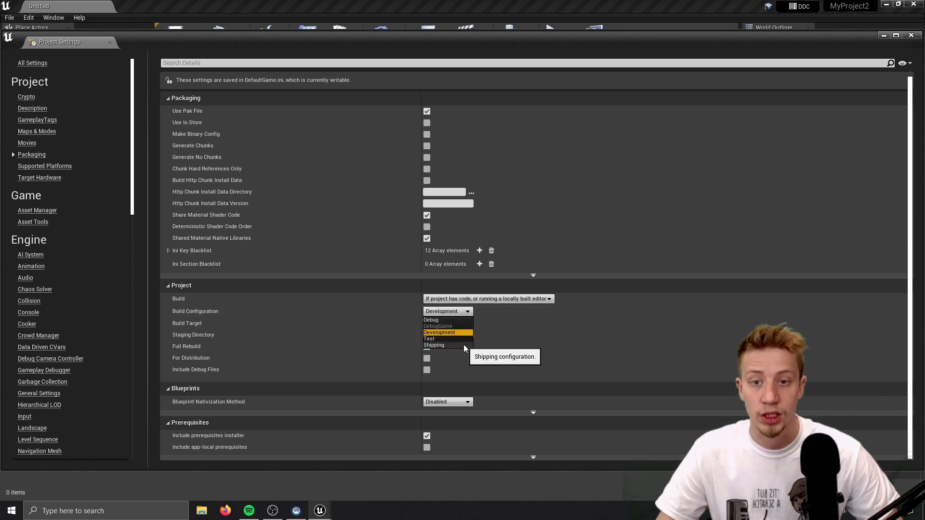
click(264, 328)
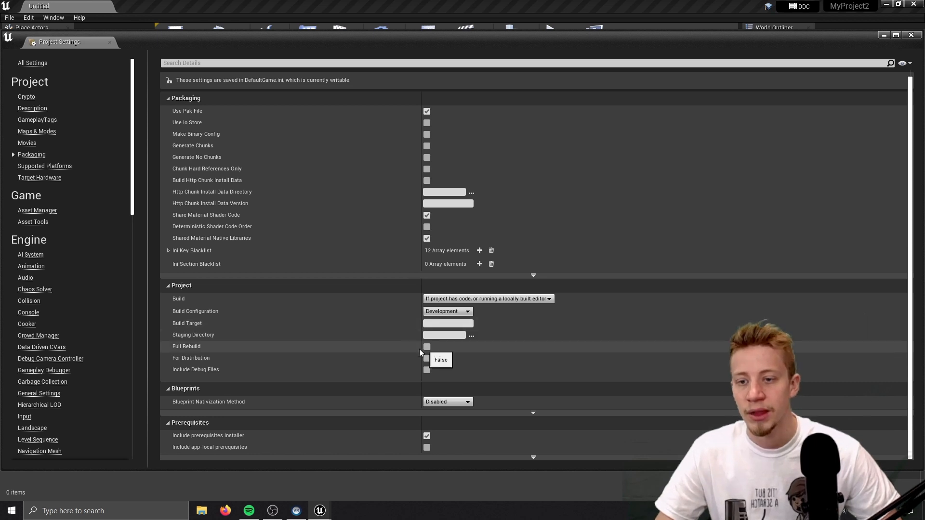
mouse_move(181, 345)
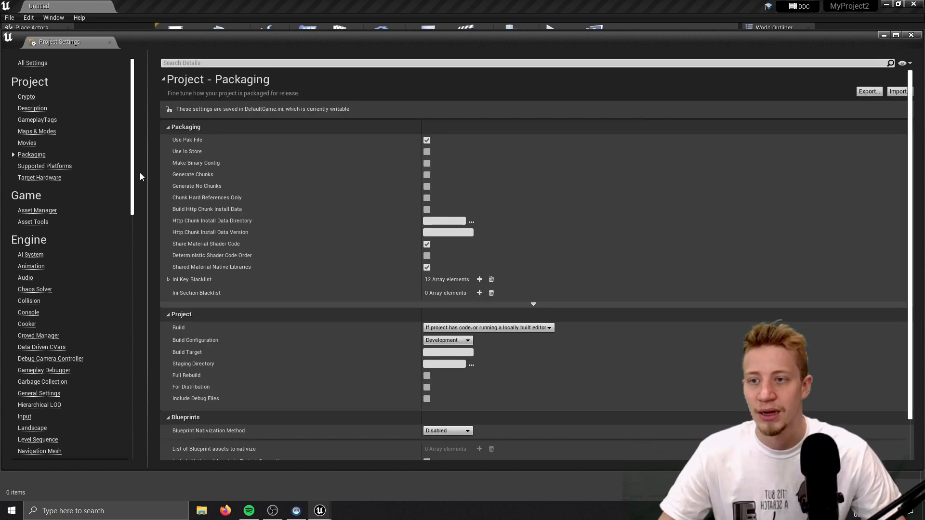
Set the project's target hardware to Mobile / Tablet with Scalable 3D or 2D quality, deferring the pending changes with Apply Later.
click(41, 177)
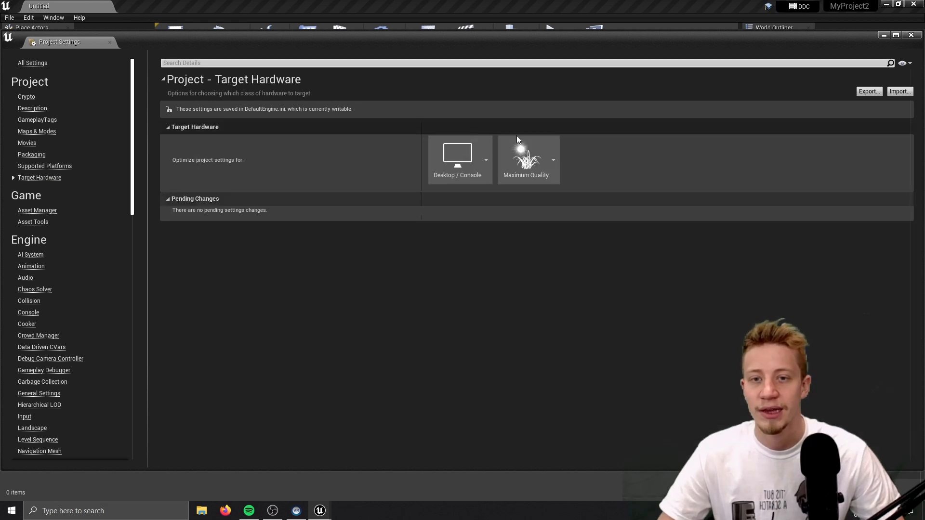
click(469, 158)
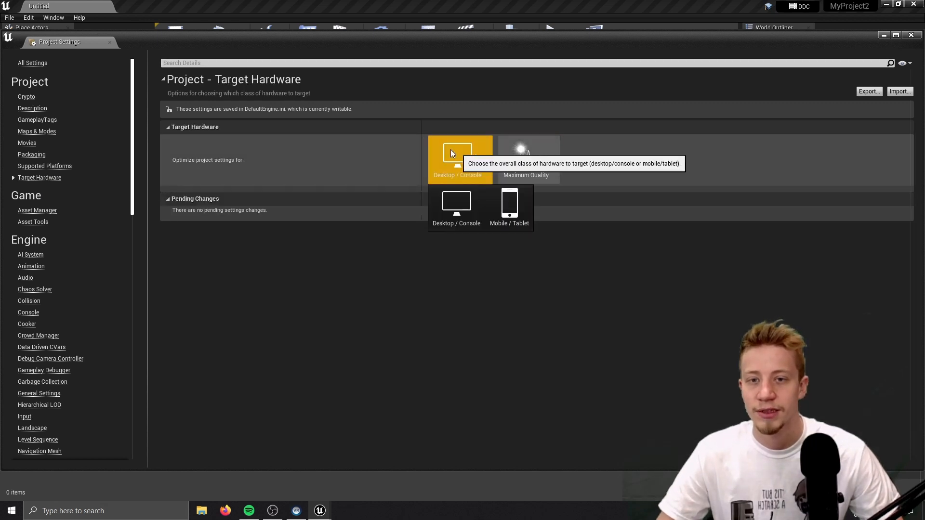
click(514, 212)
click(522, 157)
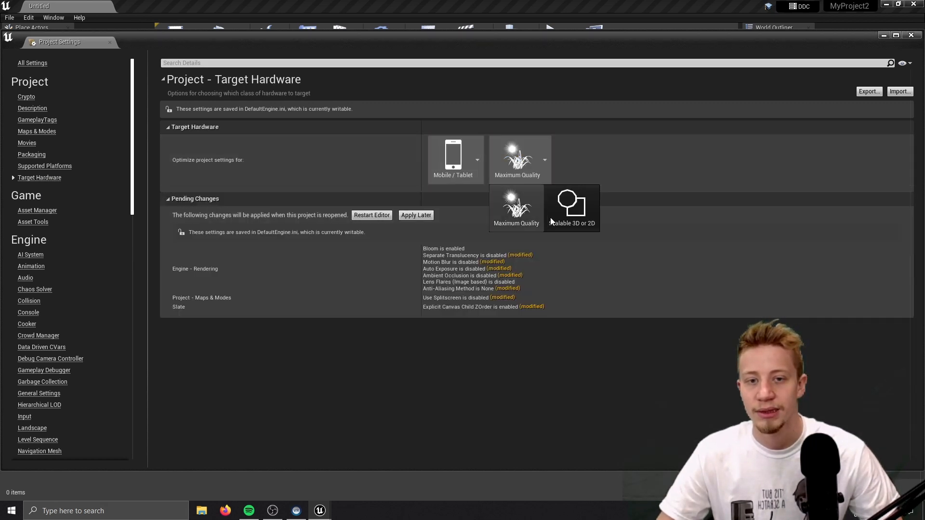
click(573, 207)
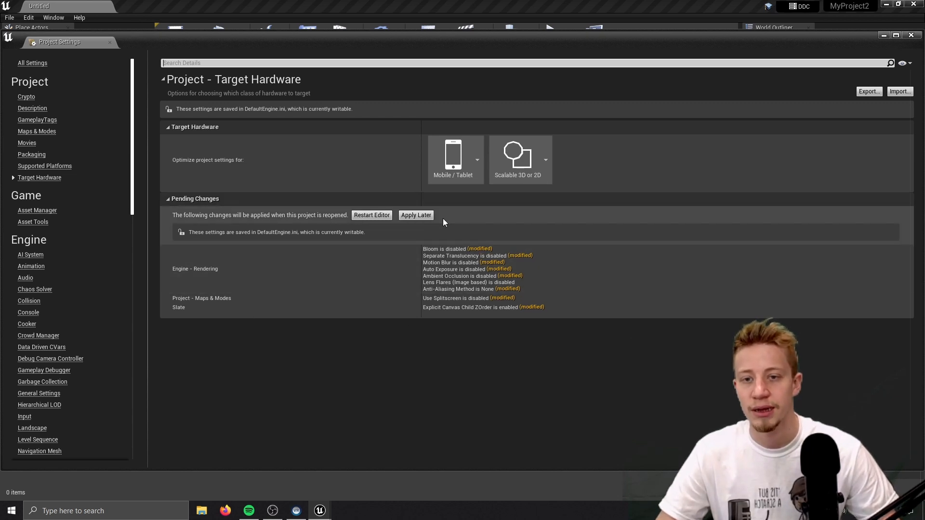
click(416, 215)
Set Mobile MSAA to 4x MSAA in the engine's Rendering settings.
scroll(73, 311, down, 4)
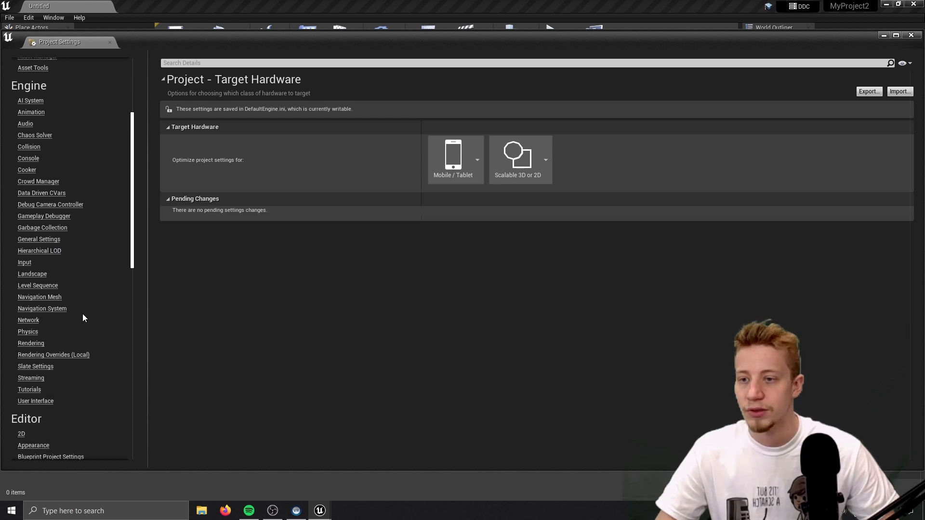
click(31, 343)
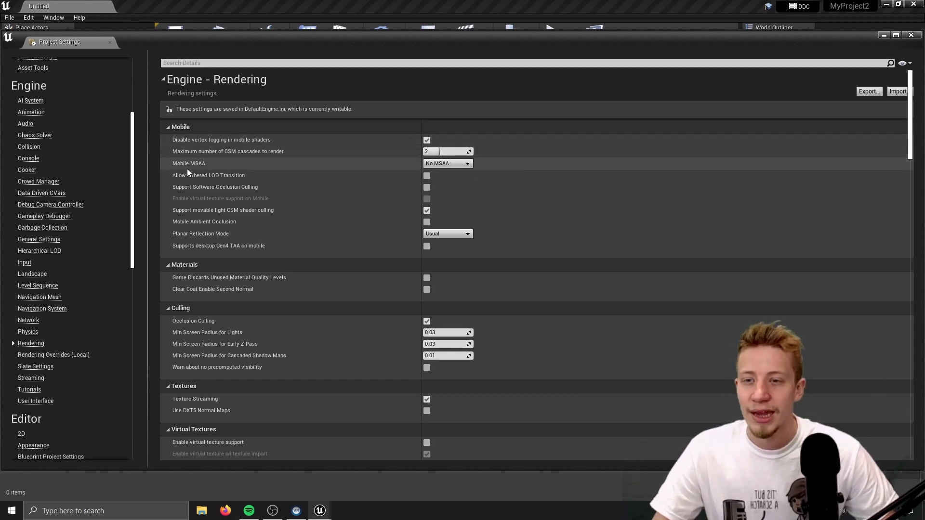
click(431, 164)
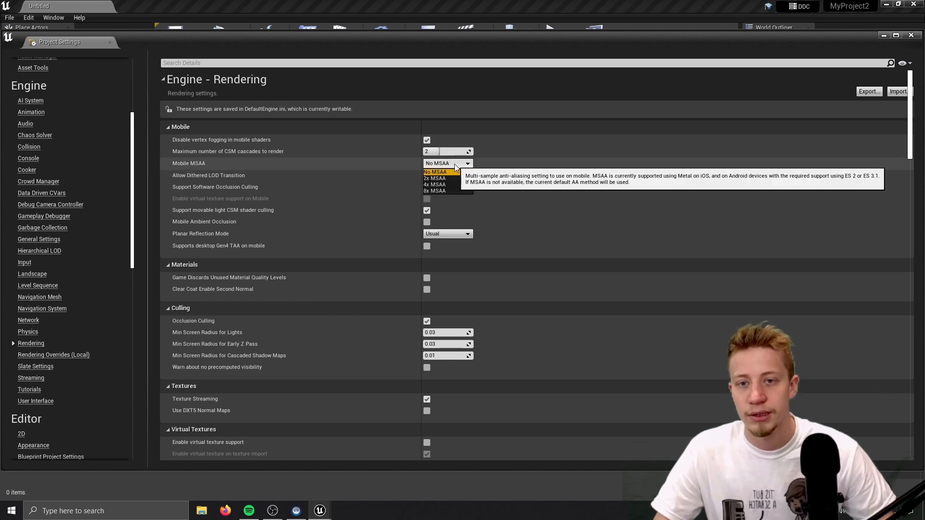
click(457, 185)
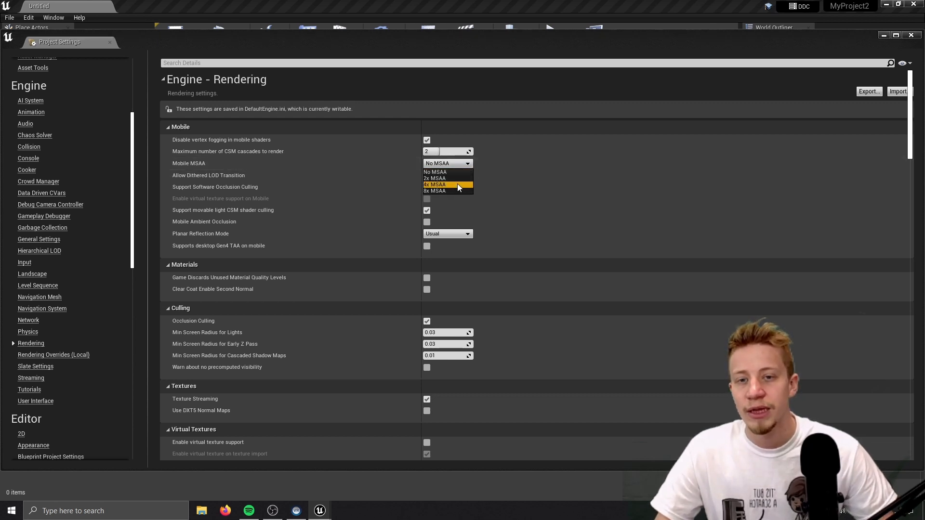
Switch Mobile MSAA to 2x MSAA, return it to 4x MSAA and look over the available options.
click(458, 164)
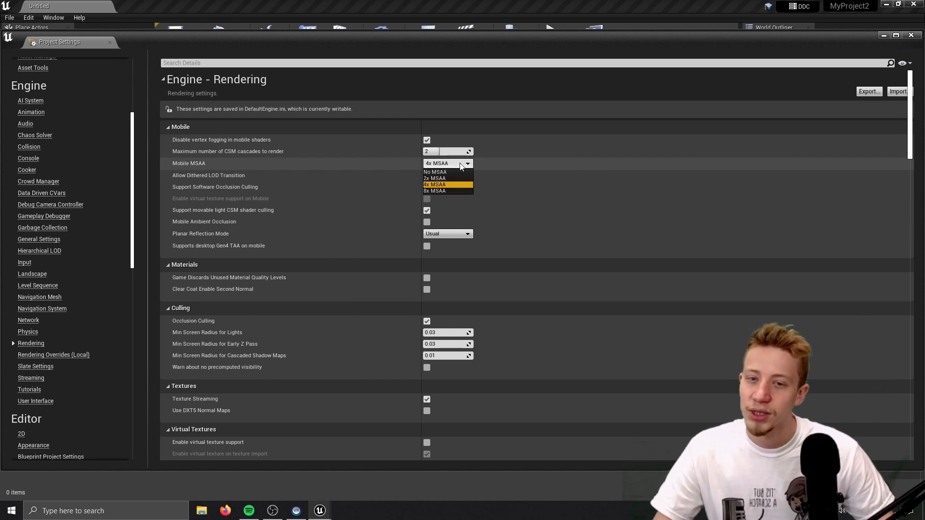
click(460, 179)
click(455, 162)
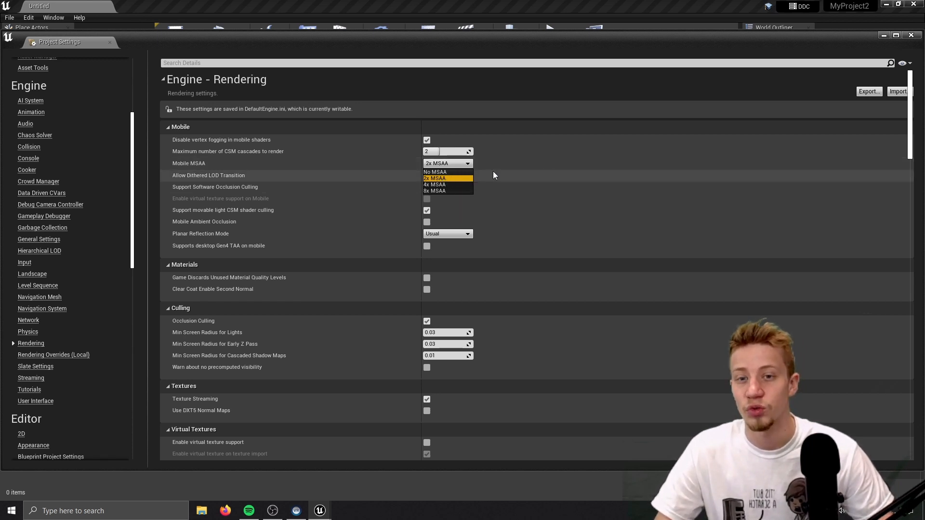
click(436, 184)
click(455, 164)
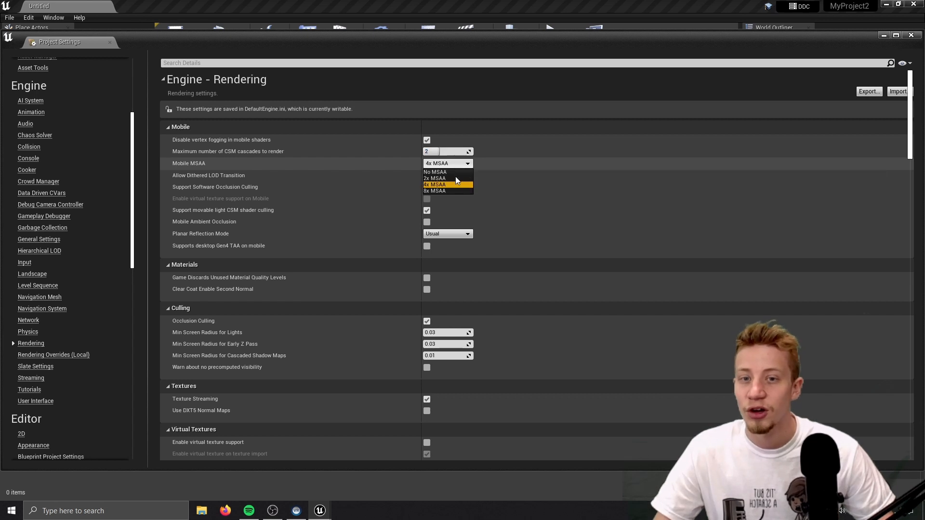
click(227, 263)
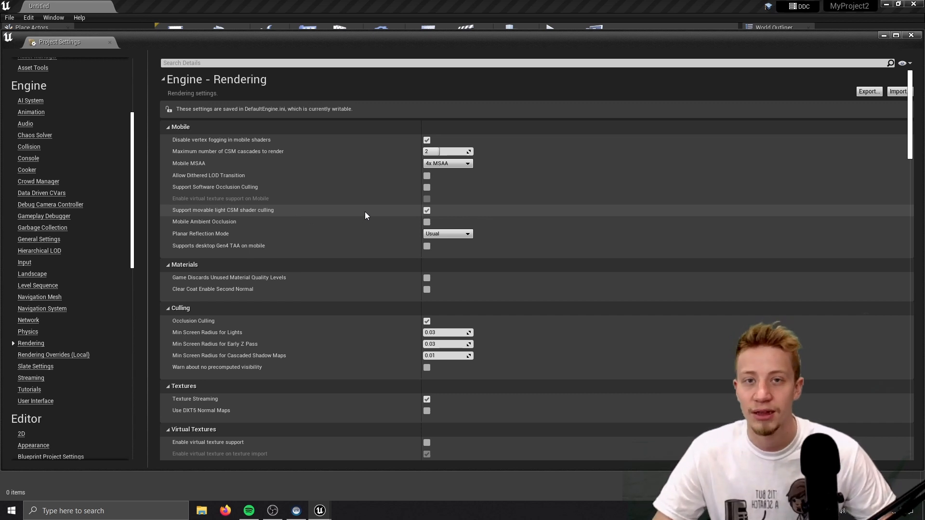
Disable Support movable light CSM shader culling in the Mobile rendering settings.
click(427, 211)
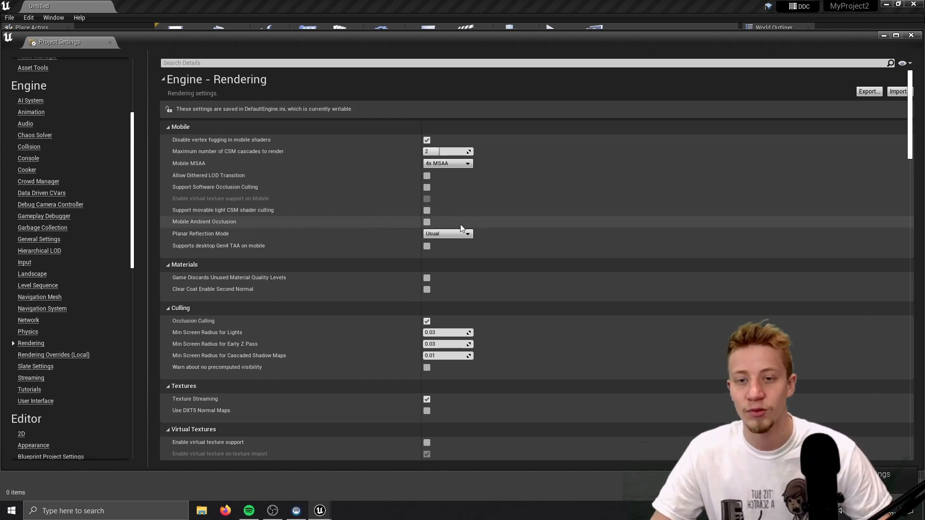
Set the Reflection Capture Resolution to 32 and enable Forward Shading in the Rendering settings.
scroll(304, 291, down, 1)
scroll(304, 291, down, 2)
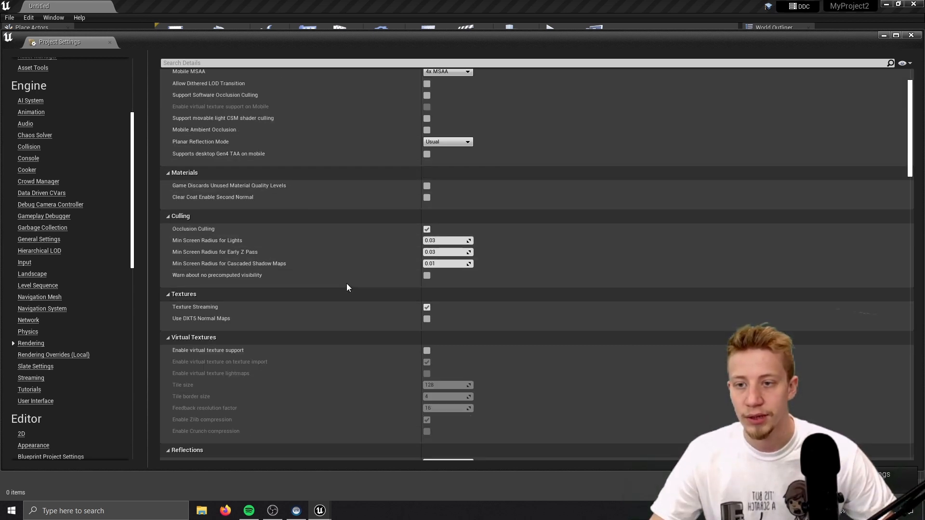
scroll(437, 308, down, 2)
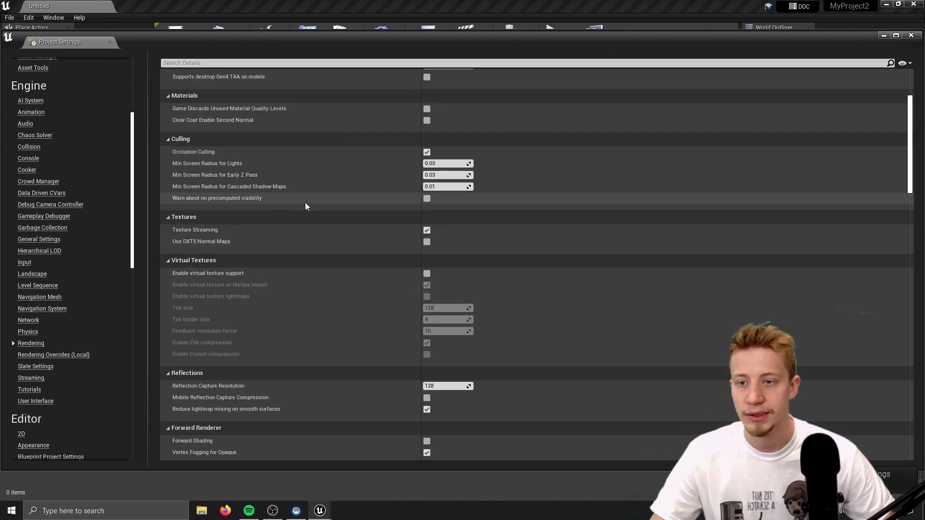
scroll(305, 202, down, 5)
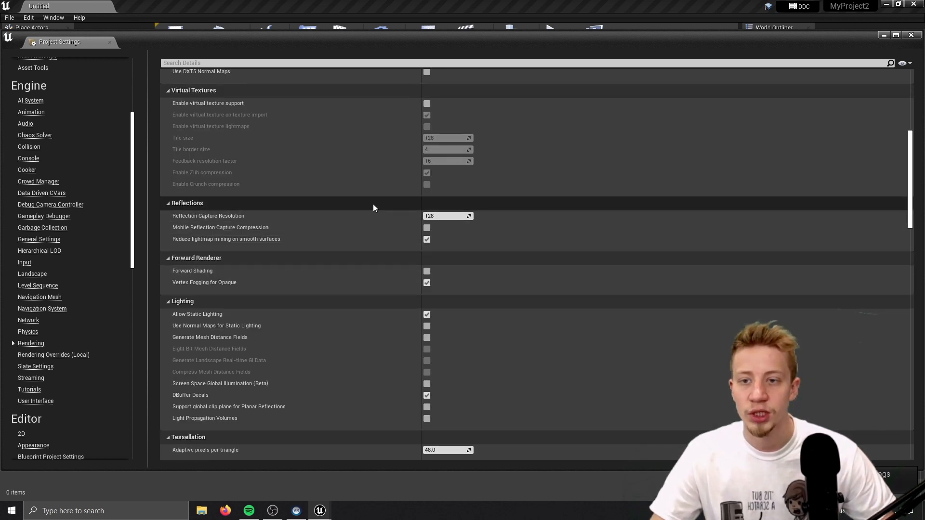
click(453, 218)
text(32)
key(Return)
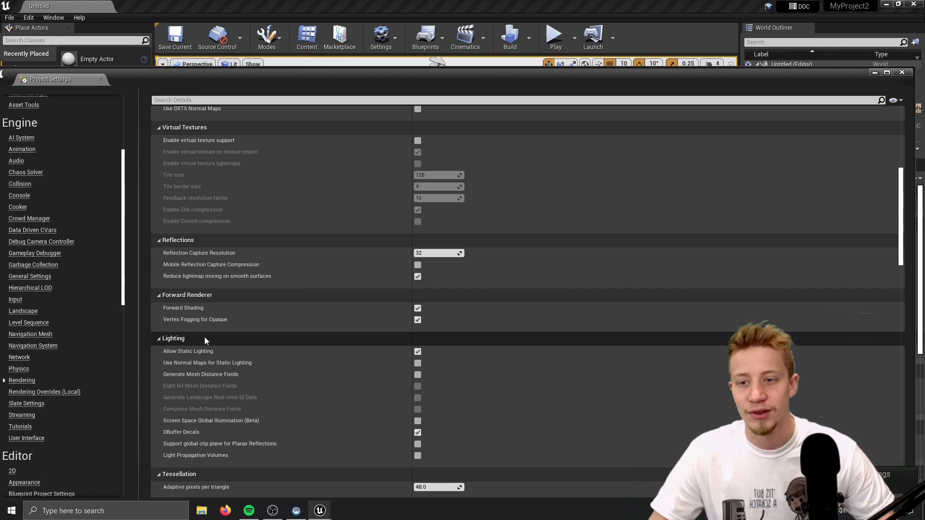
mouse_move(203, 313)
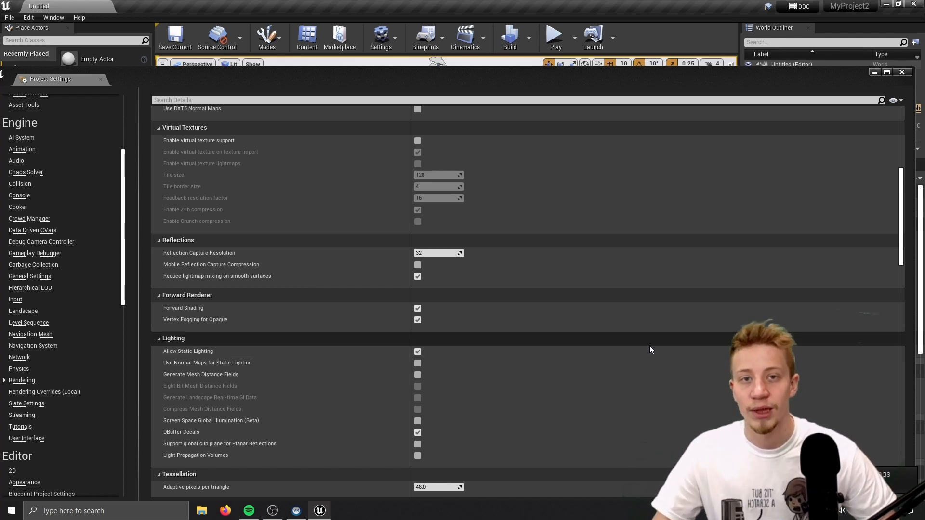
In the VR rendering settings, enable Instanced Stereo and disable Mobile HDR.
scroll(250, 332, down, 3)
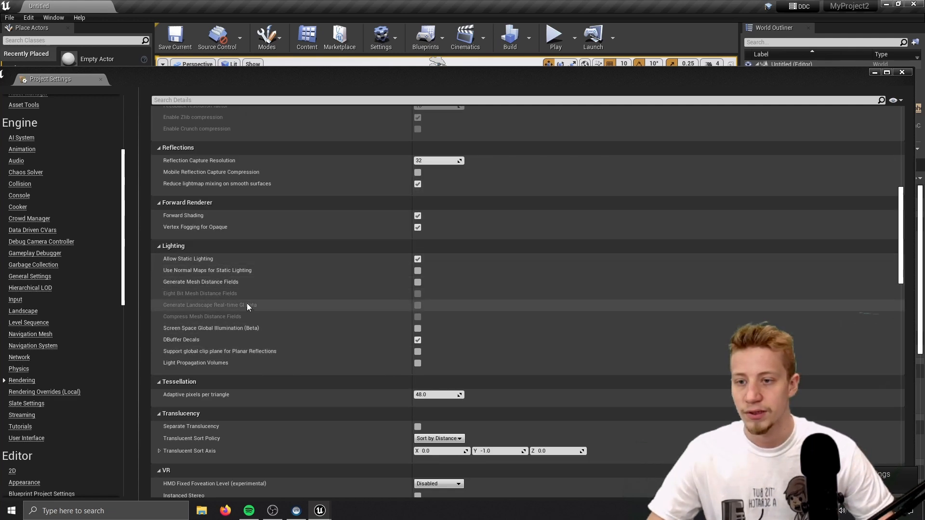
scroll(252, 362, down, 5)
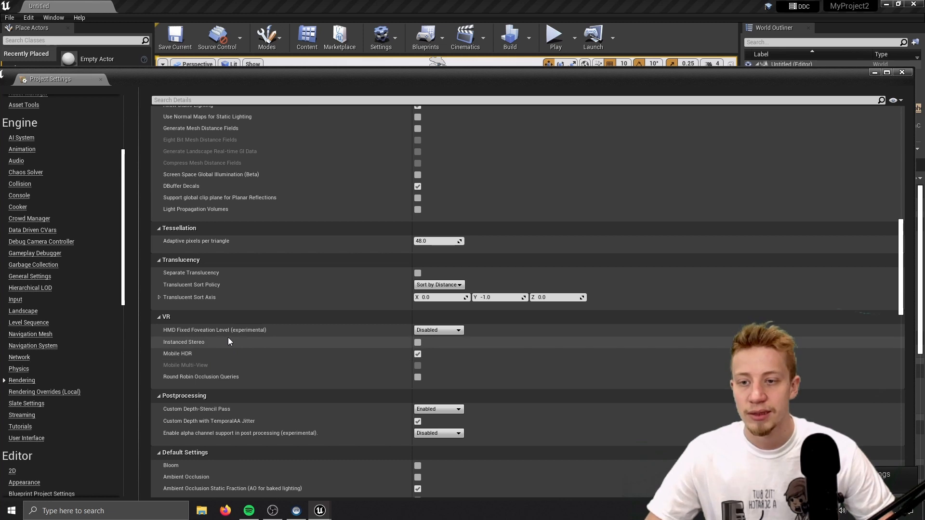
click(417, 342)
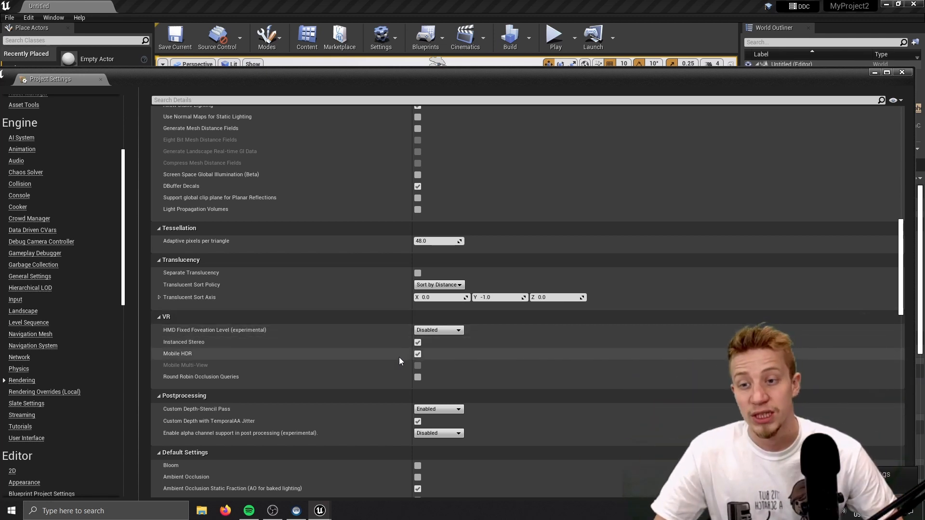
click(418, 354)
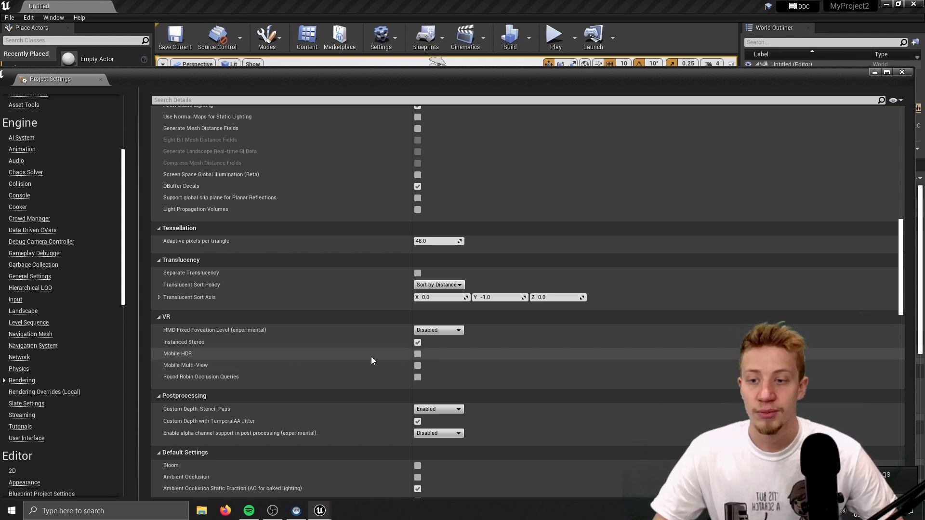
Enable Mobile Multi-View and set the HMD Fixed Foveation Level to Medium.
click(418, 366)
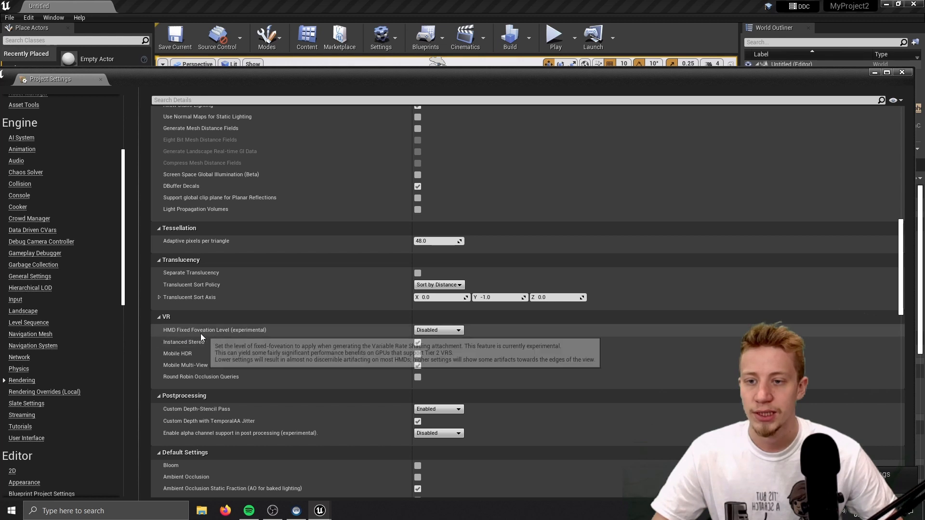
click(433, 330)
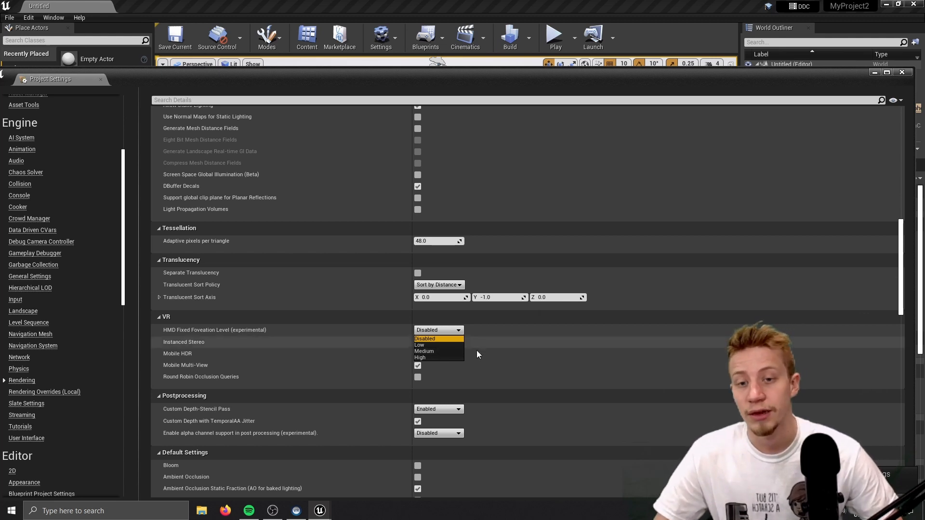
click(444, 352)
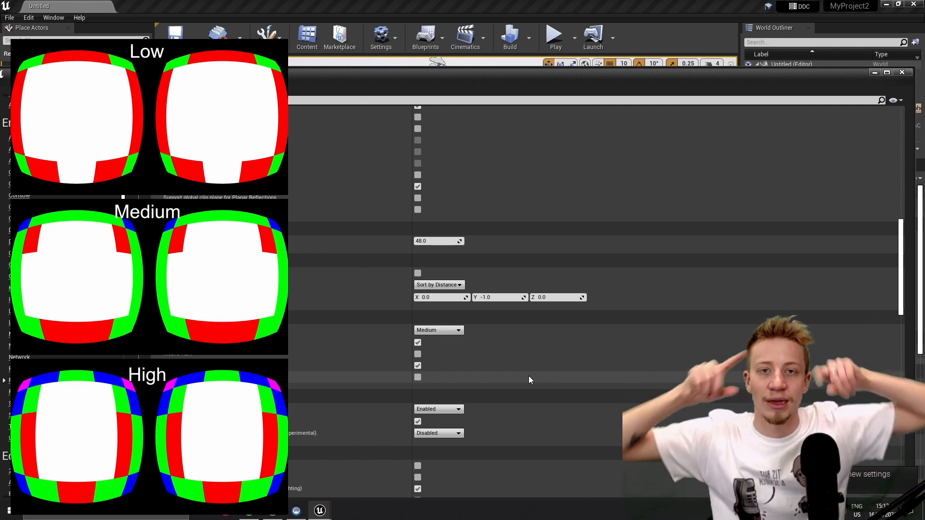
Under Mobile Shader Permutation Reduction, set Max Movable Spotlights / Point Lights to 0 and disable movable directional lights and shared movable spotlight / point light shaders.
scroll(375, 367, down, 10)
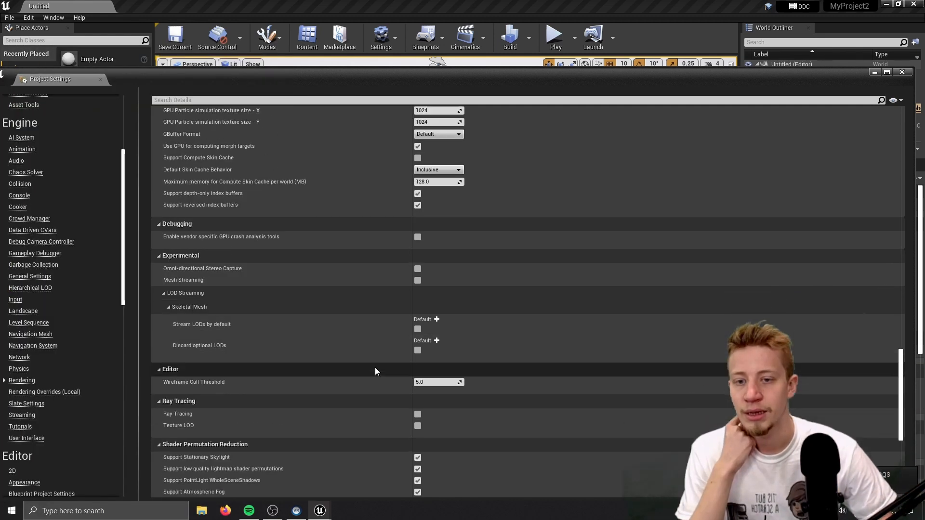
scroll(375, 367, down, 10)
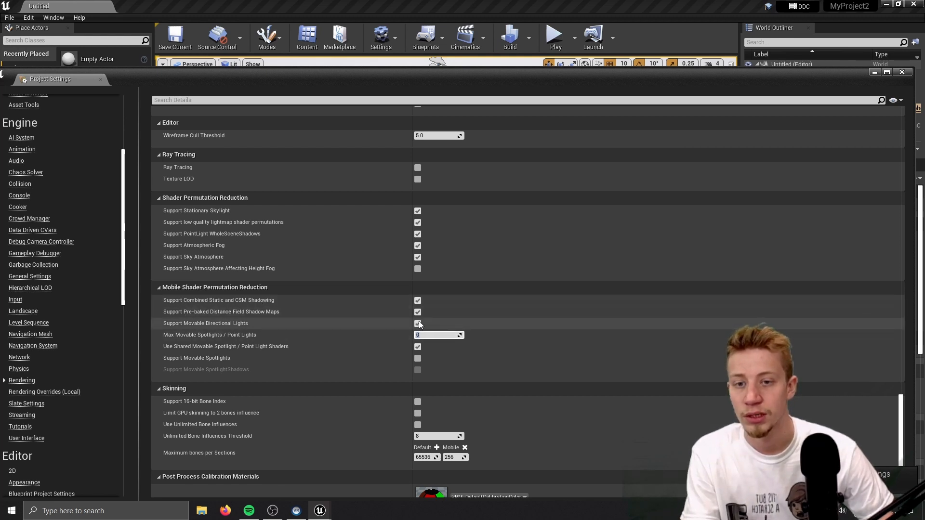
click(418, 324)
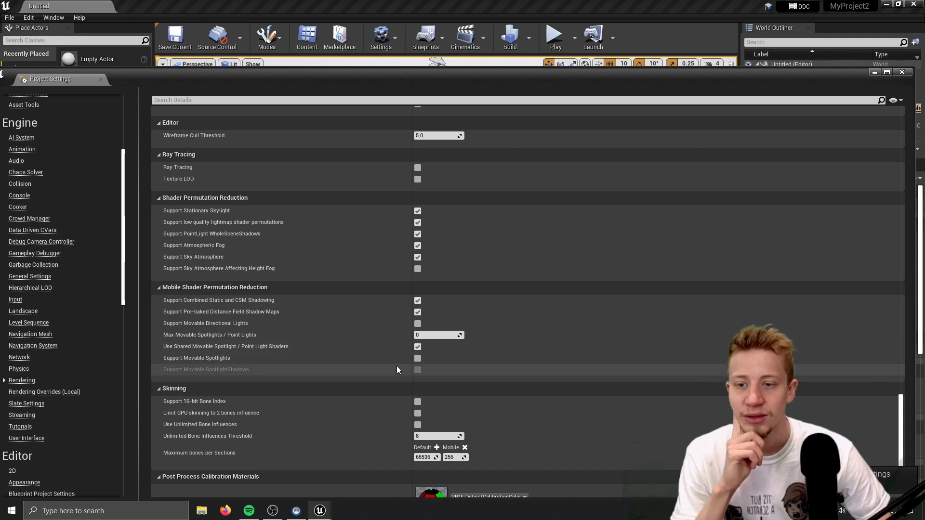
click(417, 347)
scroll(326, 340, down, 2)
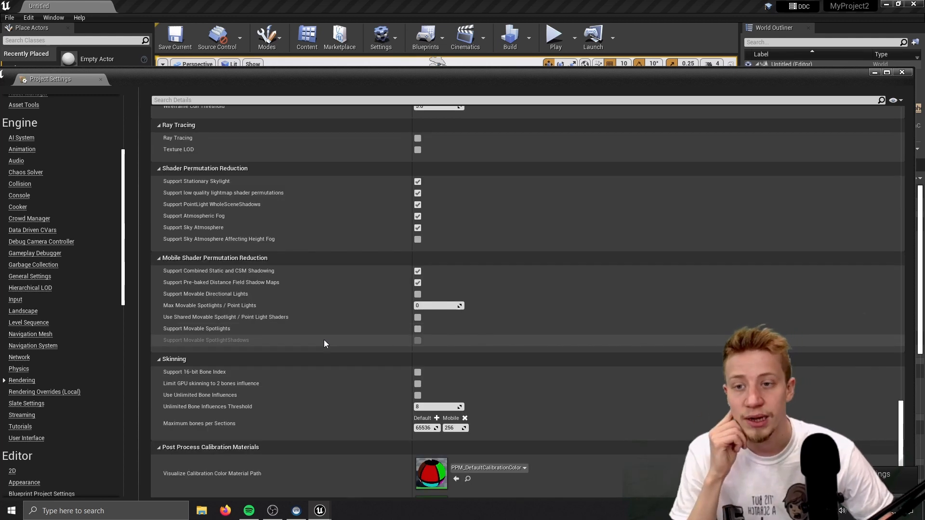
Open the project's Android platform settings at the start of the APK packaging options.
scroll(324, 341, up, 5)
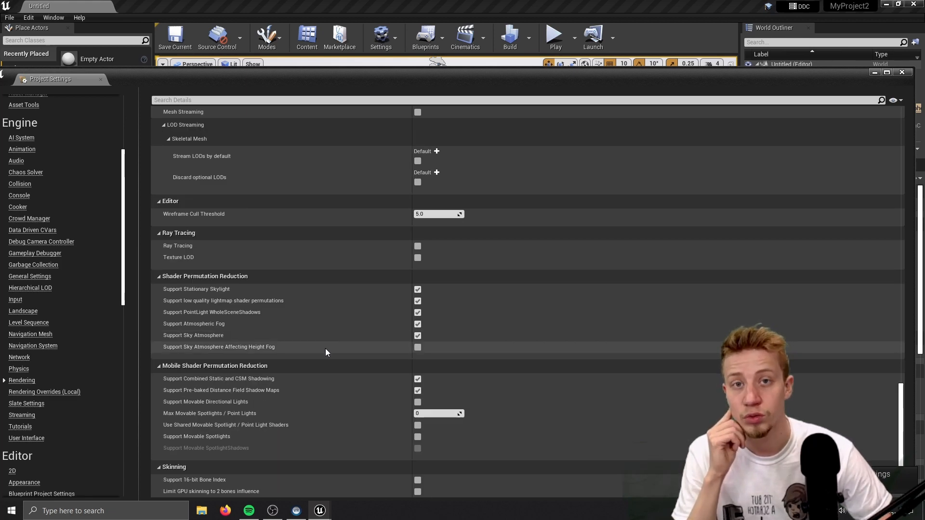
scroll(325, 348, up, 15)
scroll(361, 347, up, 4)
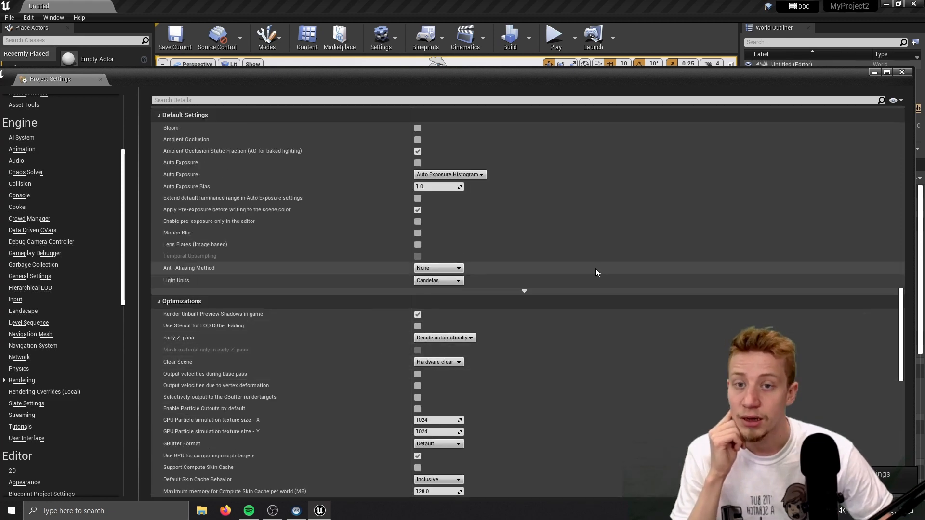
scroll(608, 372, up, 5)
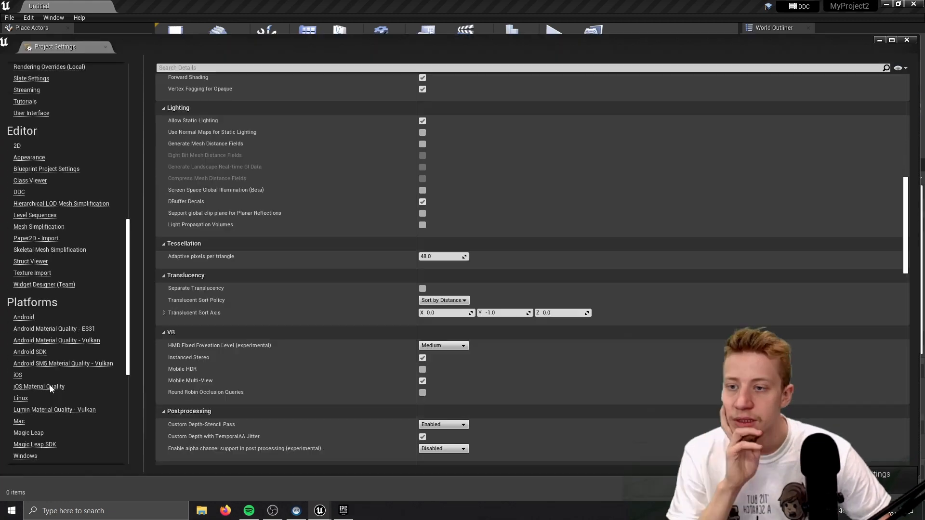
scroll(76, 305, up, 2)
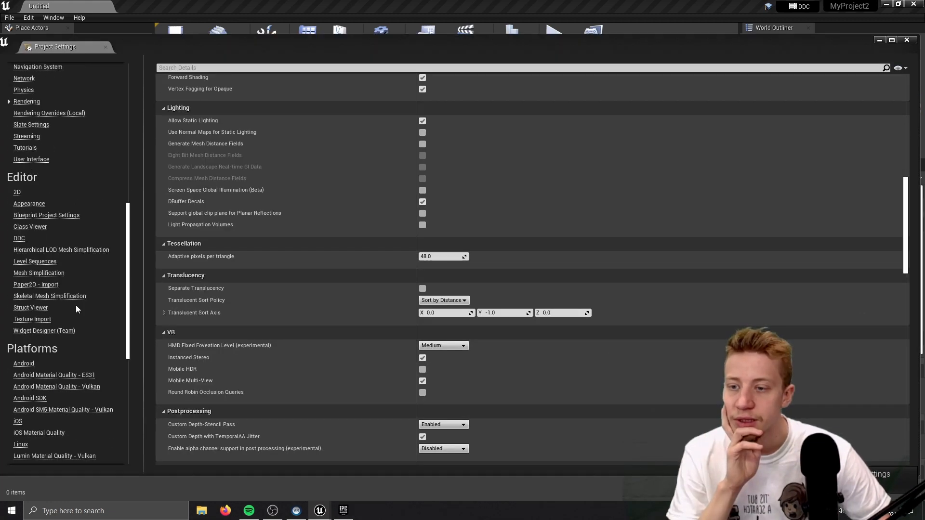
scroll(107, 340, down, 4)
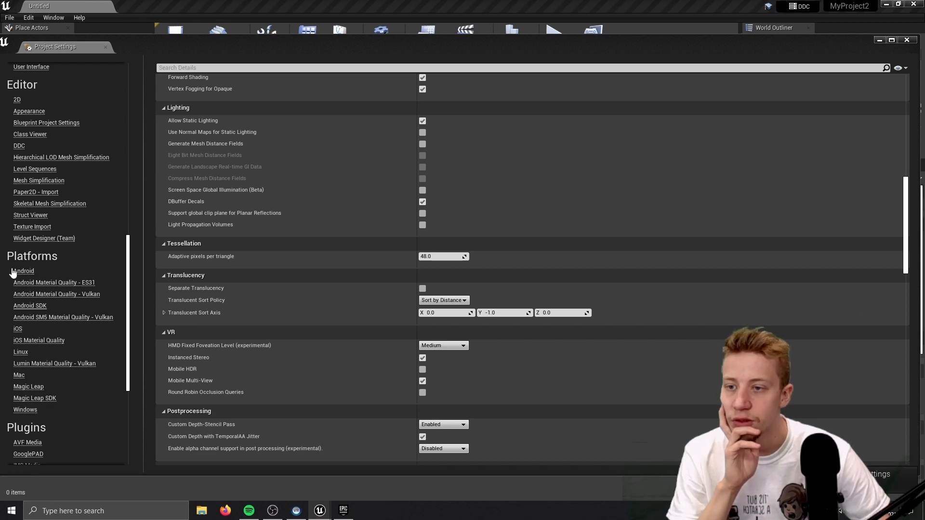
scroll(25, 263, down, 3)
scroll(26, 247, up, 2)
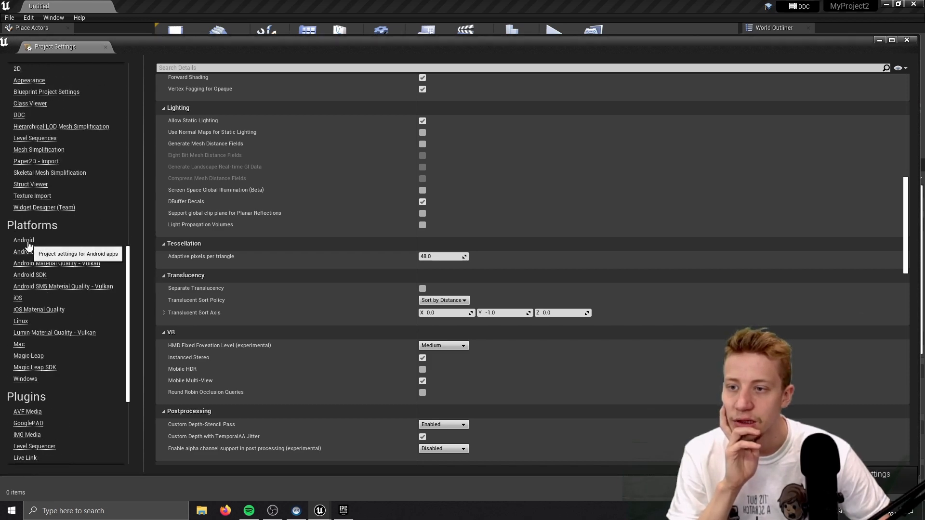
click(24, 240)
scroll(399, 236, up, 14)
scroll(395, 251, up, 8)
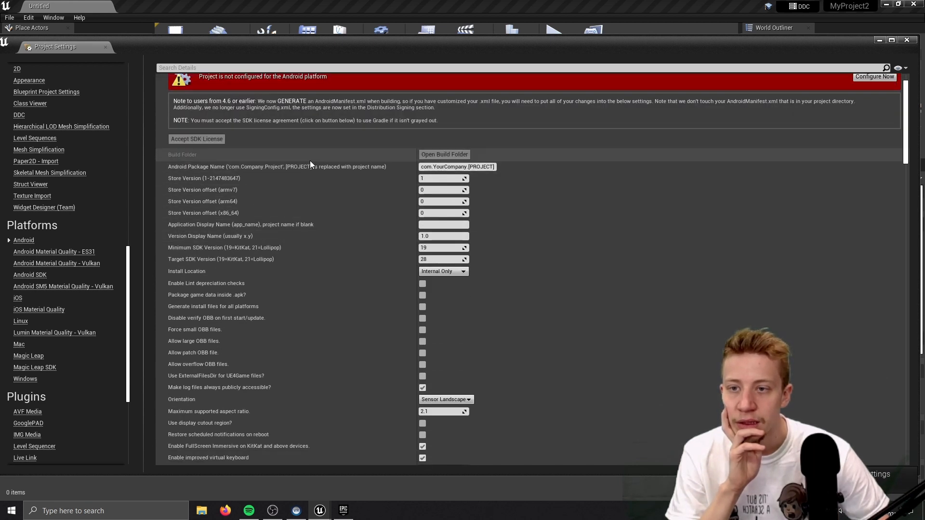
Set the Android Install Location to Auto and both the Minimum and Target SDK Version to 29.
click(442, 271)
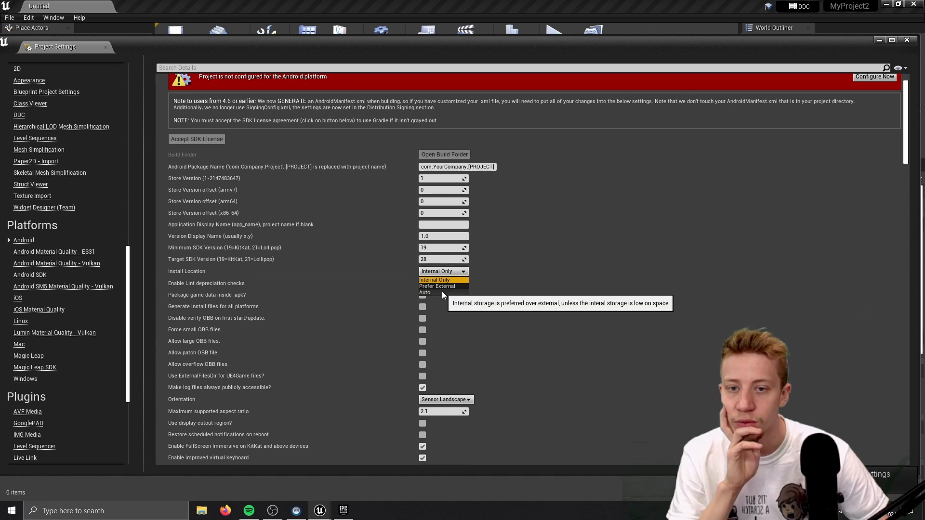
click(441, 291)
click(442, 250)
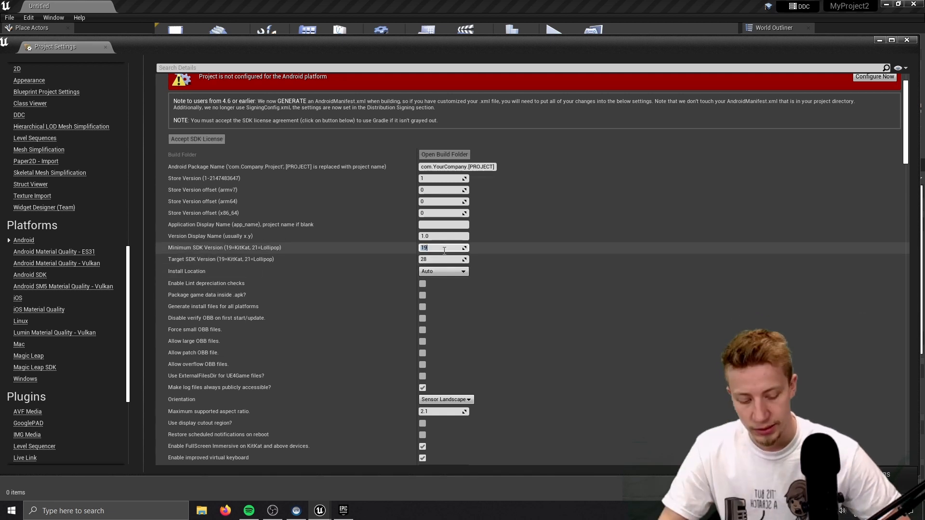
text(29)
key(Tab)
key(Return)
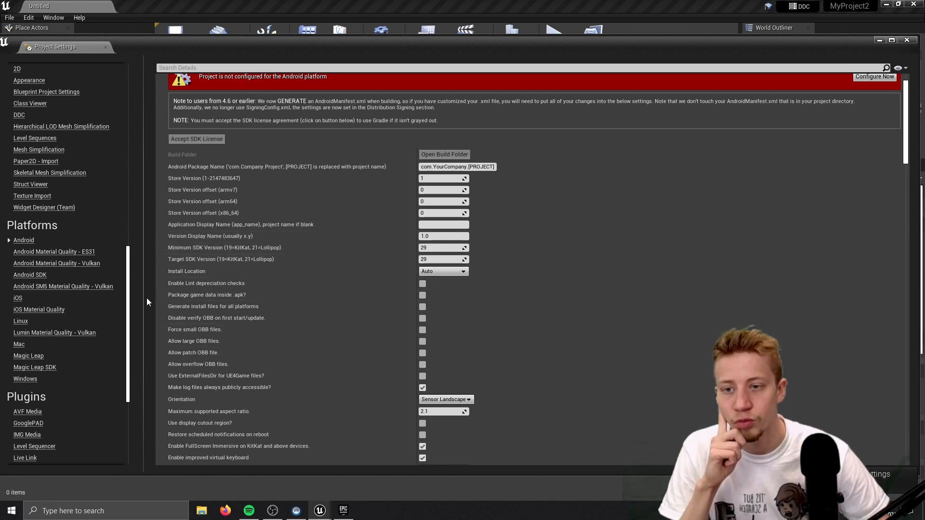
Enable packaging game data inside the .apk and set the Android orientation to Landscape.
click(422, 296)
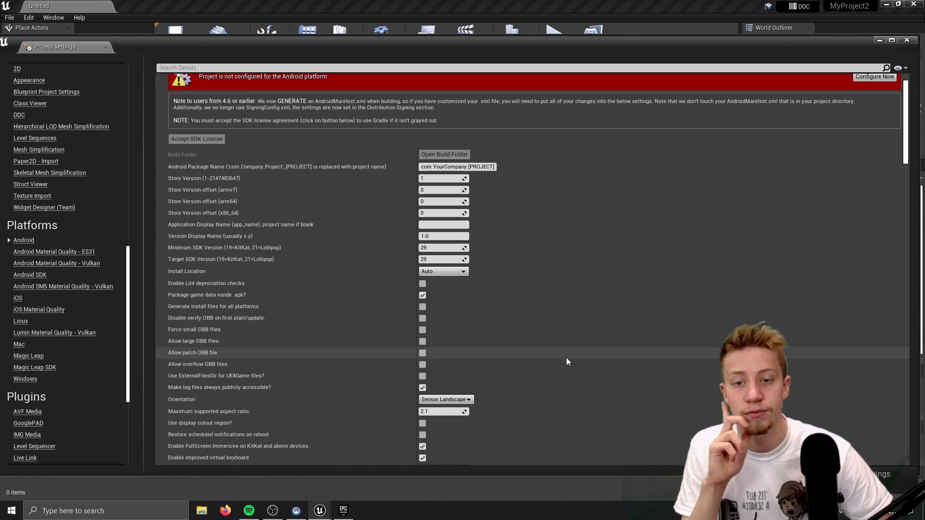
click(446, 399)
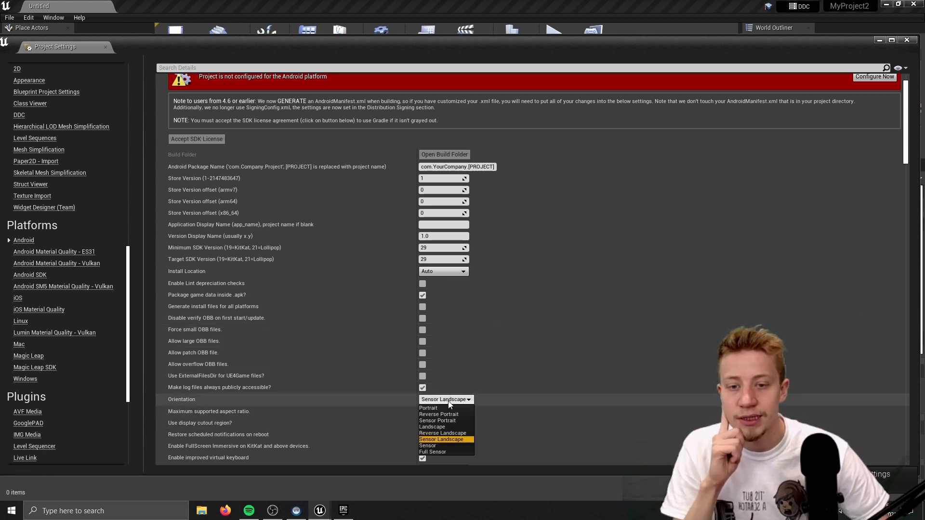
click(449, 426)
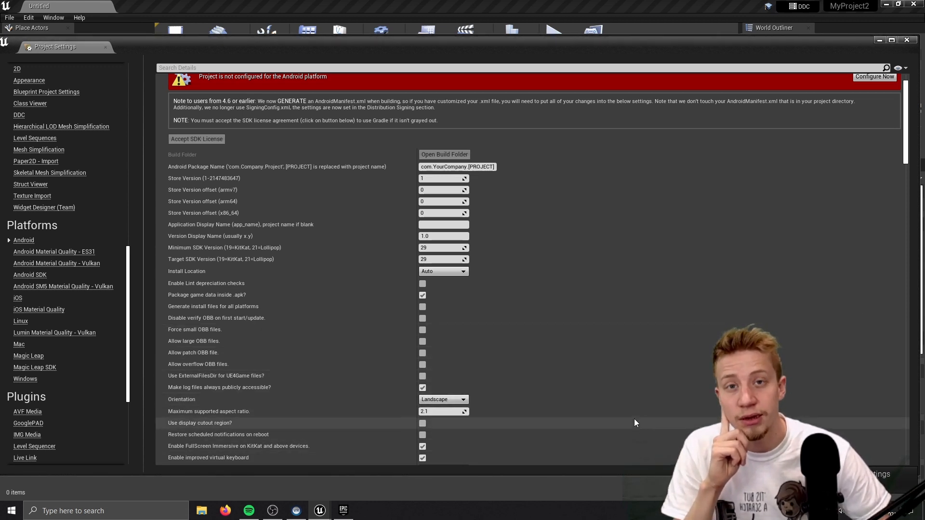
click(450, 403)
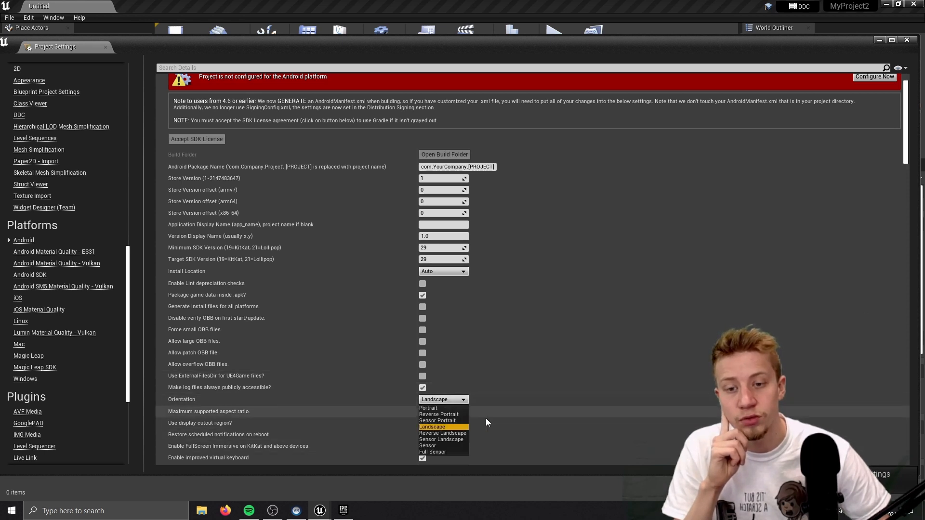
click(641, 379)
In the Android Build settings, enable arm64 and Vulkan support and disable armv7 support.
scroll(535, 349, down, 19)
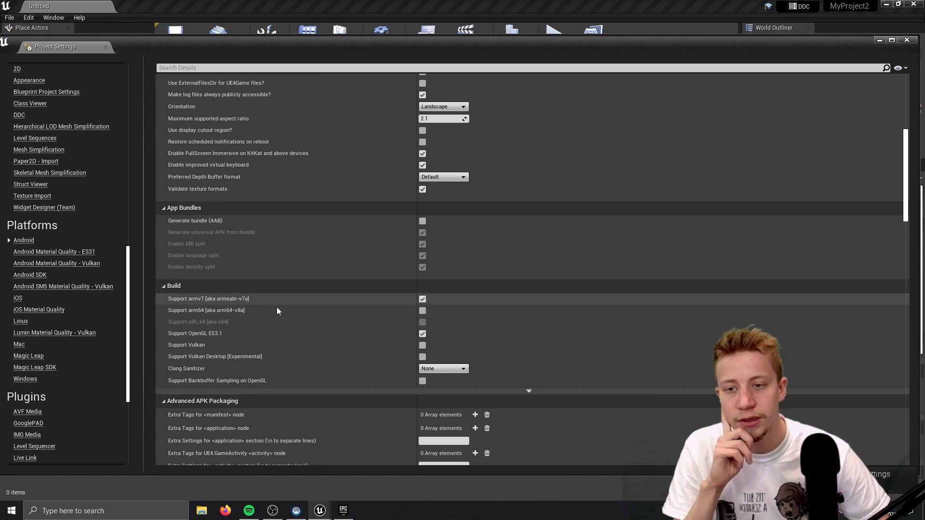
click(423, 311)
click(423, 298)
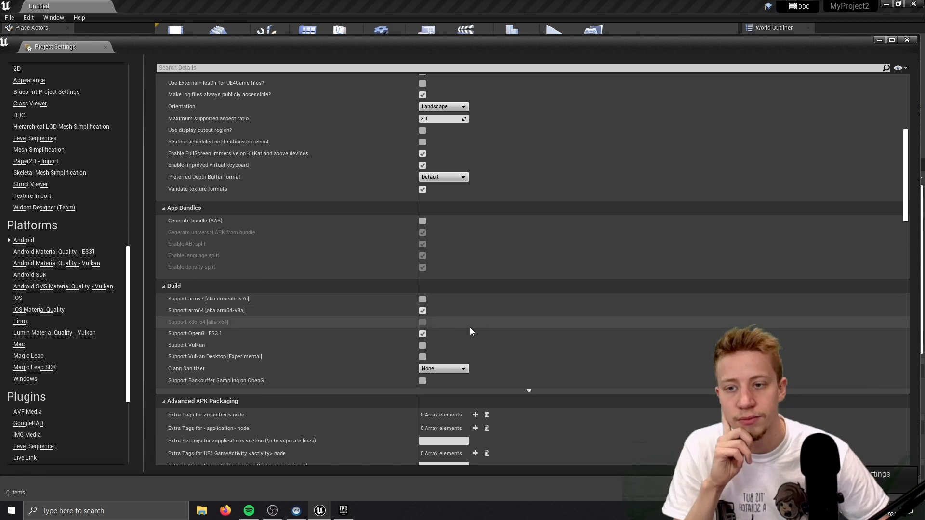
click(423, 345)
Enable removal of Oculus signature files from the distribution APK, add Oculus Quest 2 as a packaged Oculus Mobile device, and close Project Settings.
scroll(422, 346, down, 5)
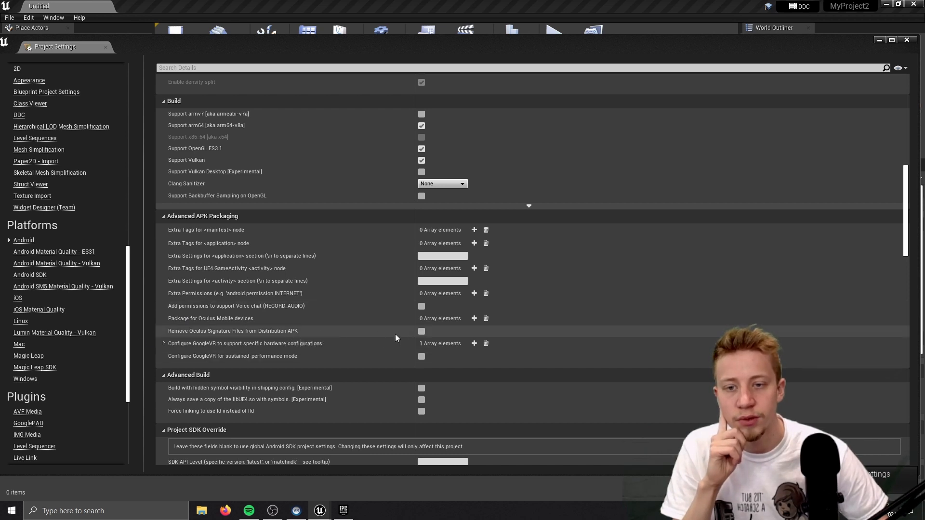
click(422, 332)
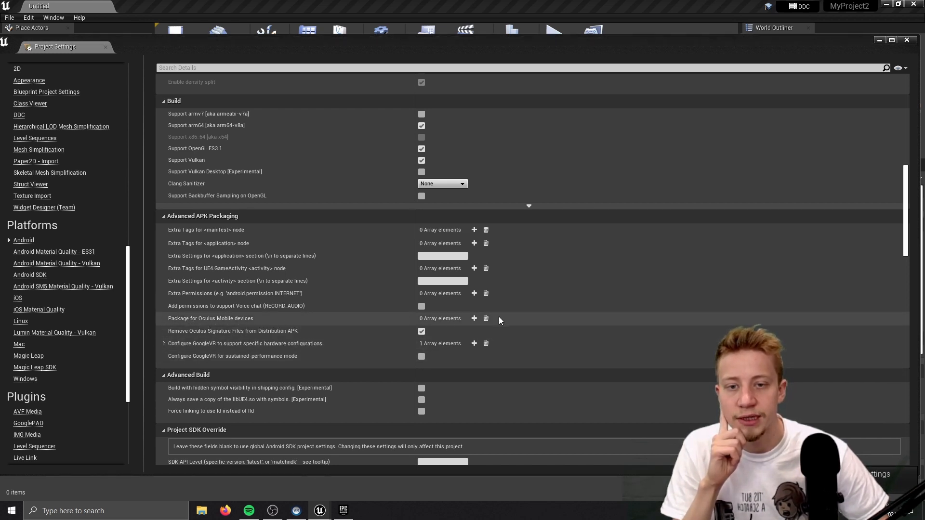
click(474, 319)
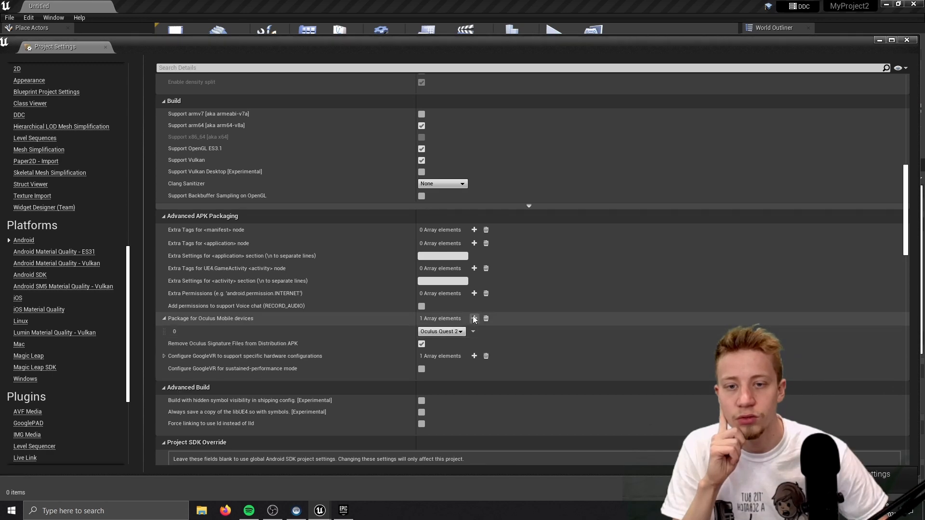
click(473, 317)
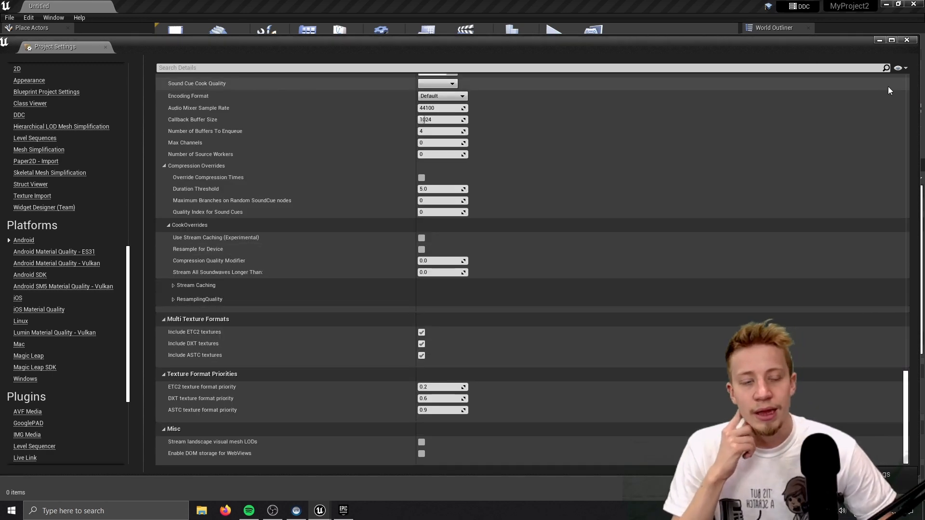
click(905, 40)
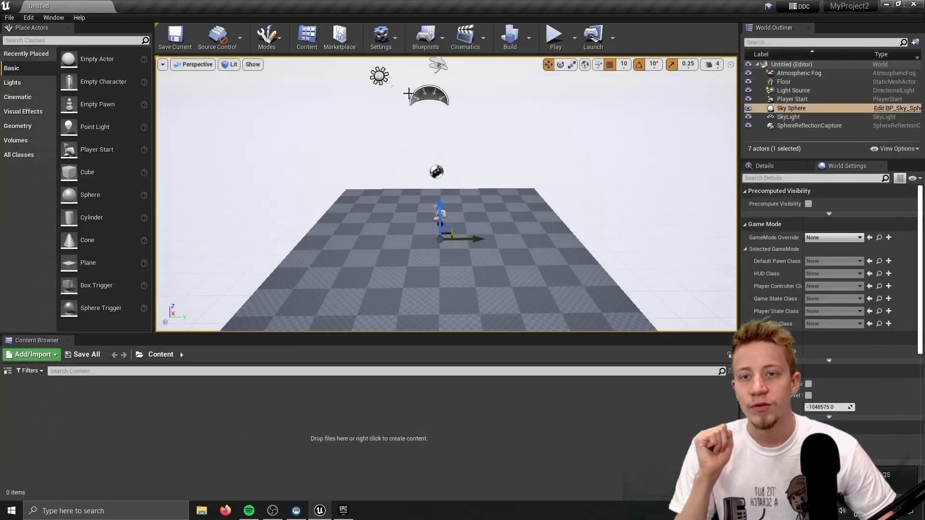
right_drag(377, 216, 405, 182)
right_drag(399, 227, 359, 227)
right_drag(508, 290, 521, 317)
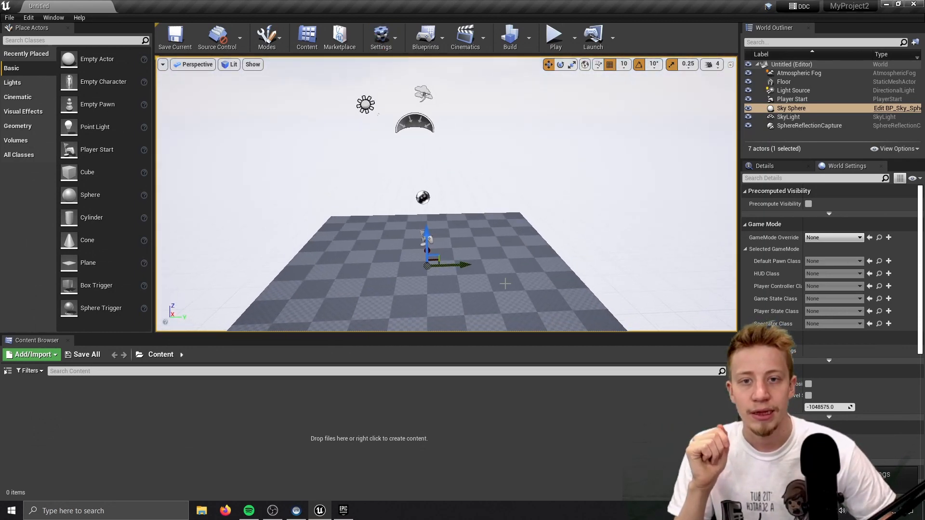
right_drag(468, 162, 511, 122)
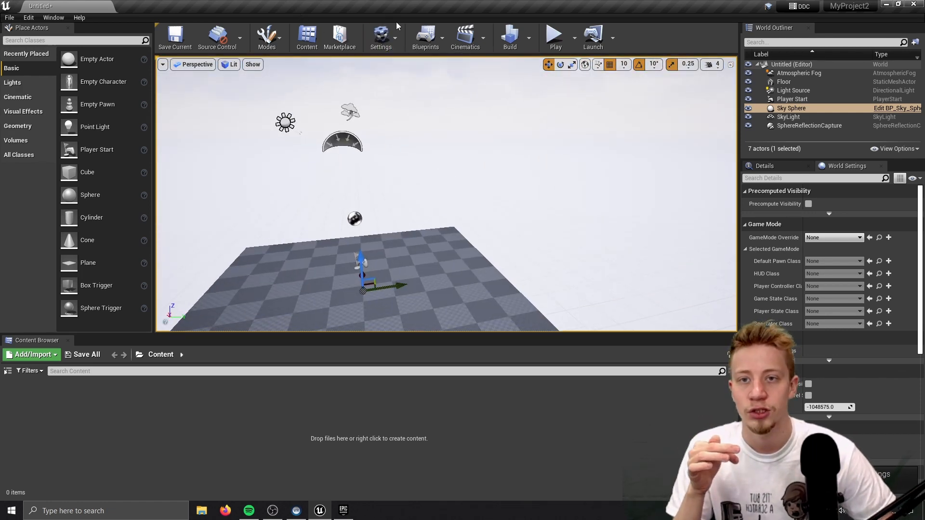
Switch the editor's Preview Rendering Level to Android ES 3.1.
click(386, 36)
mouse_move(439, 192)
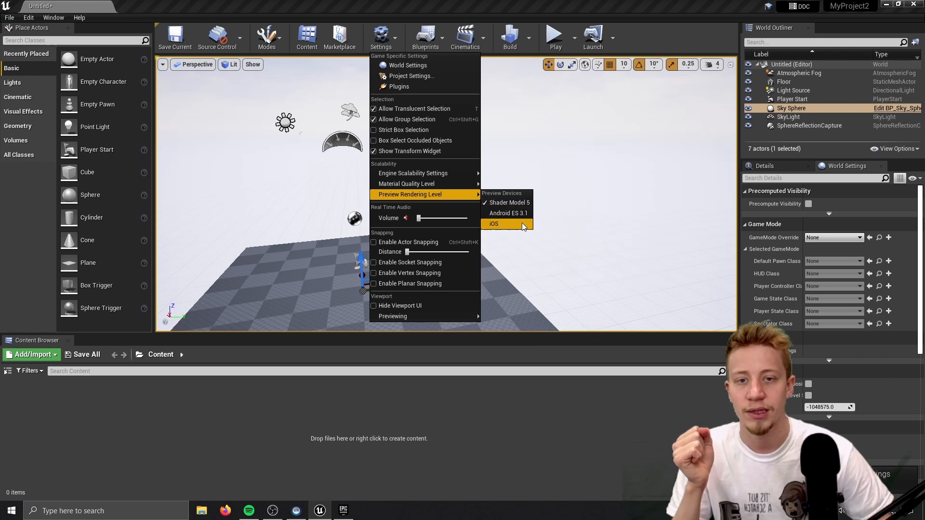
click(514, 216)
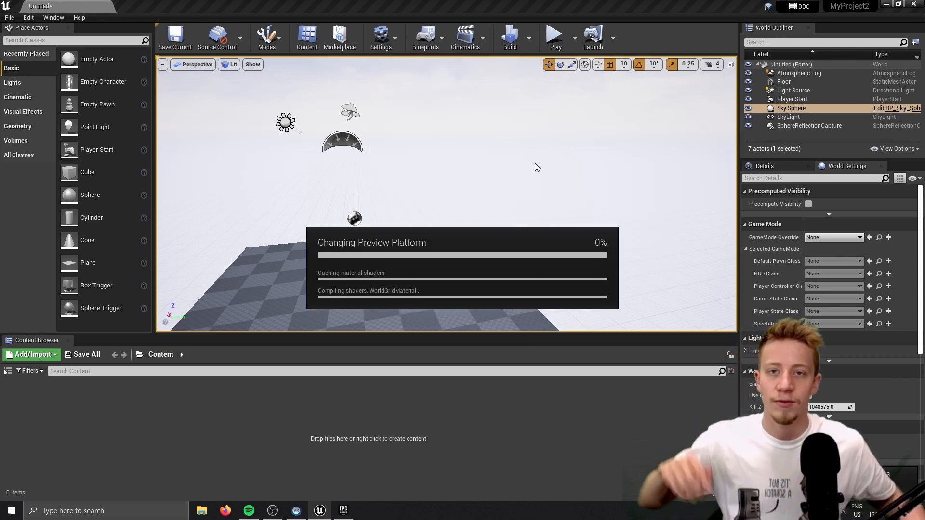